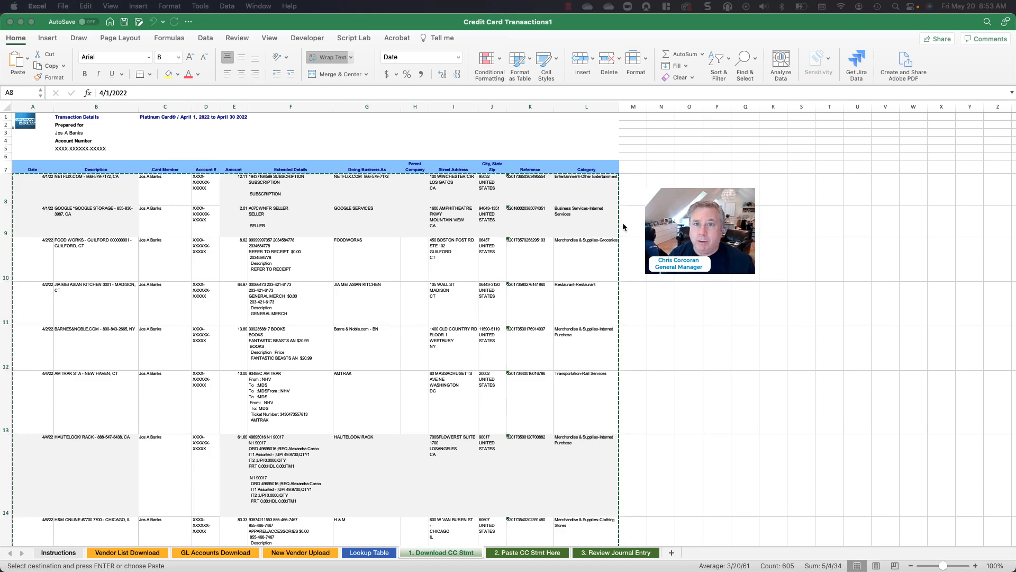
- Paste the copied card statement transactions into the 2. Paste CC Stmt Here sheet starting at cell A8
click(441, 553)
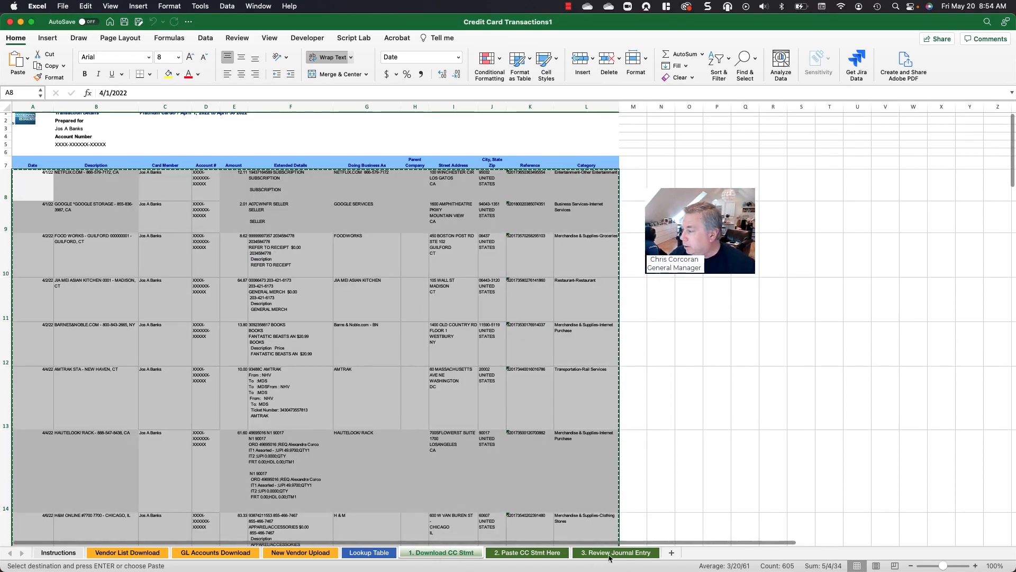
click(627, 553)
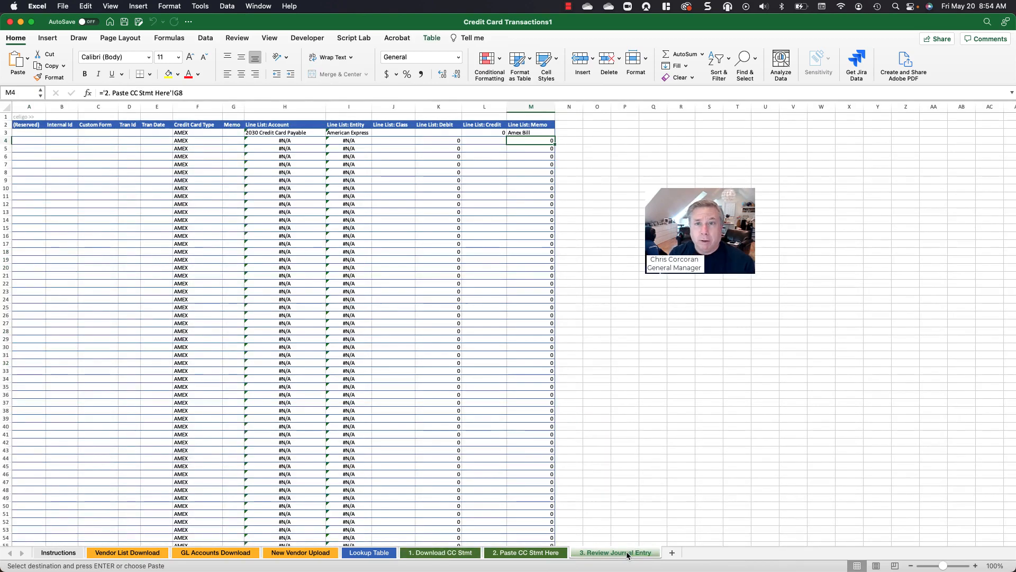
click(263, 149)
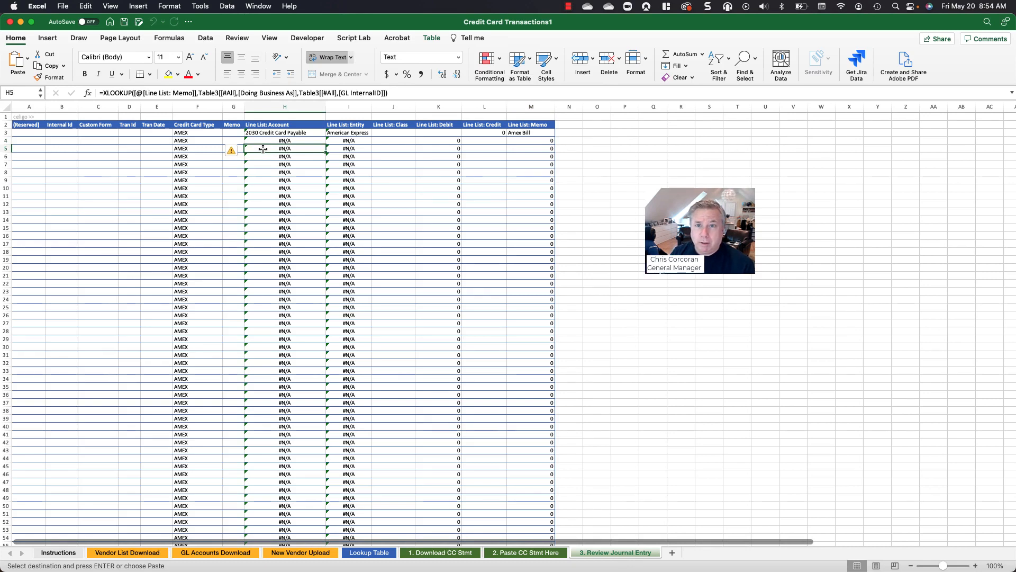
click(524, 553)
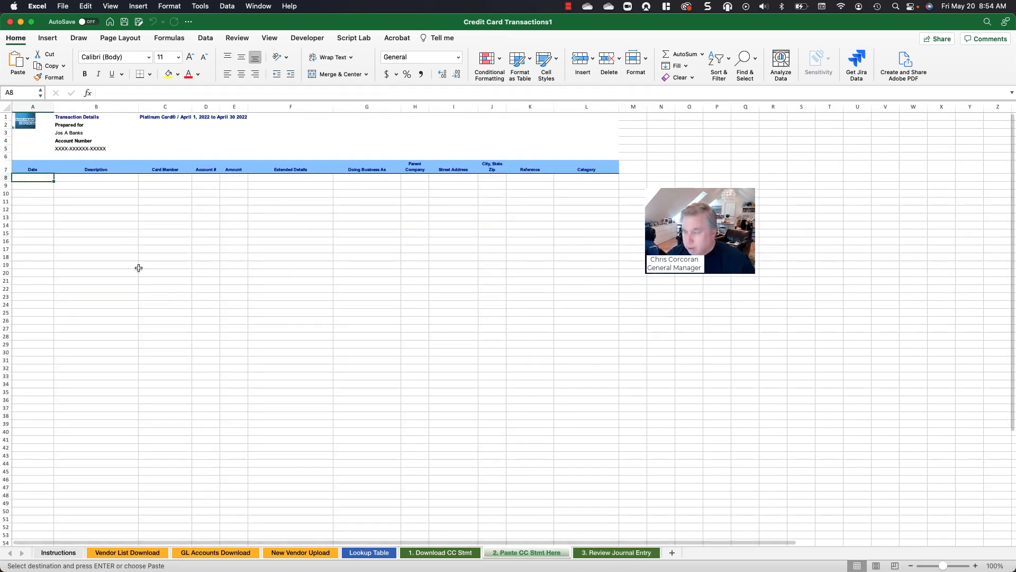
key(super+v)
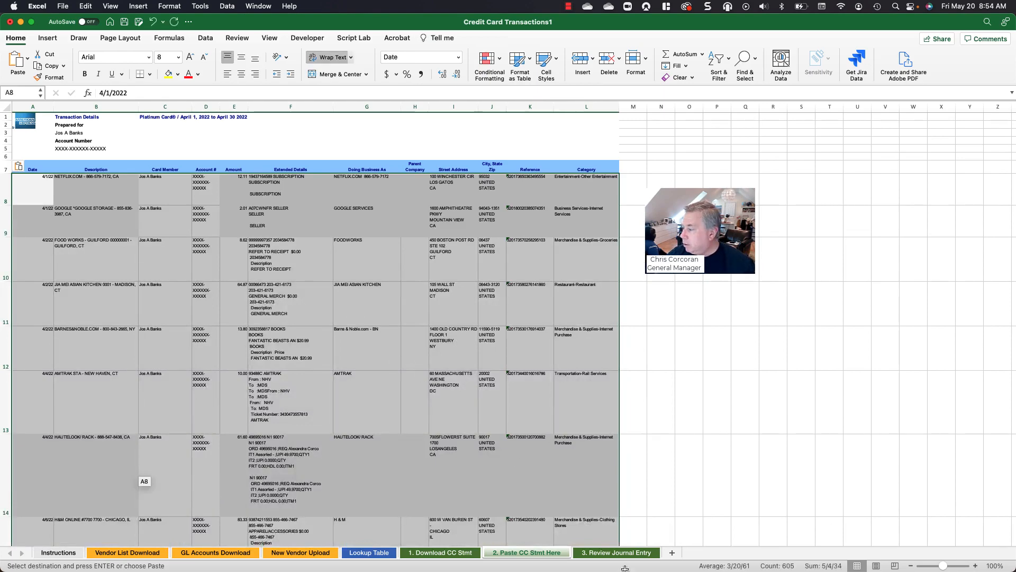
- Upsert the selected records from the 3. Review Journal Entry sheet to NetSuite and view the newest American Express journal
click(622, 554)
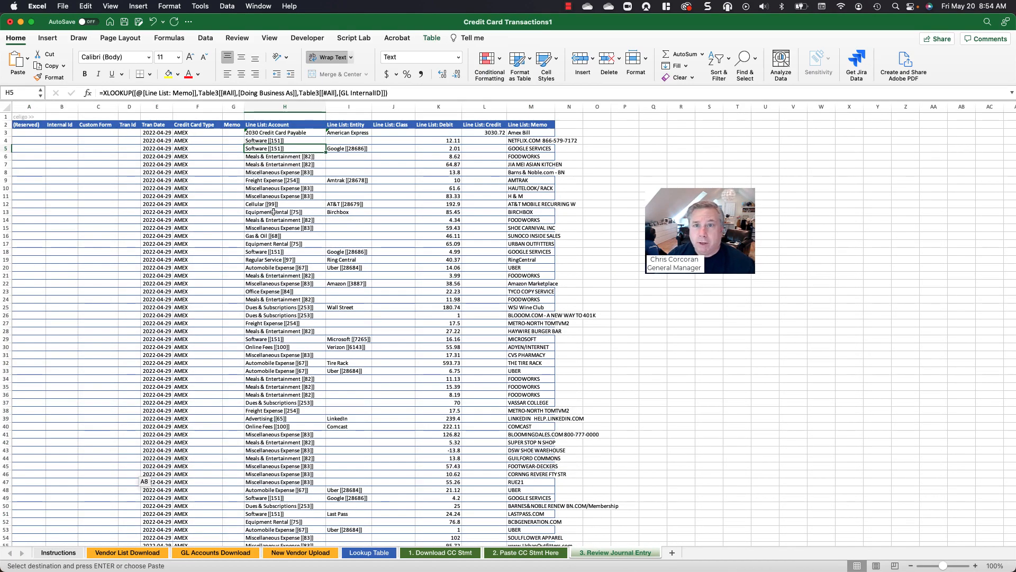
click(213, 41)
click(266, 220)
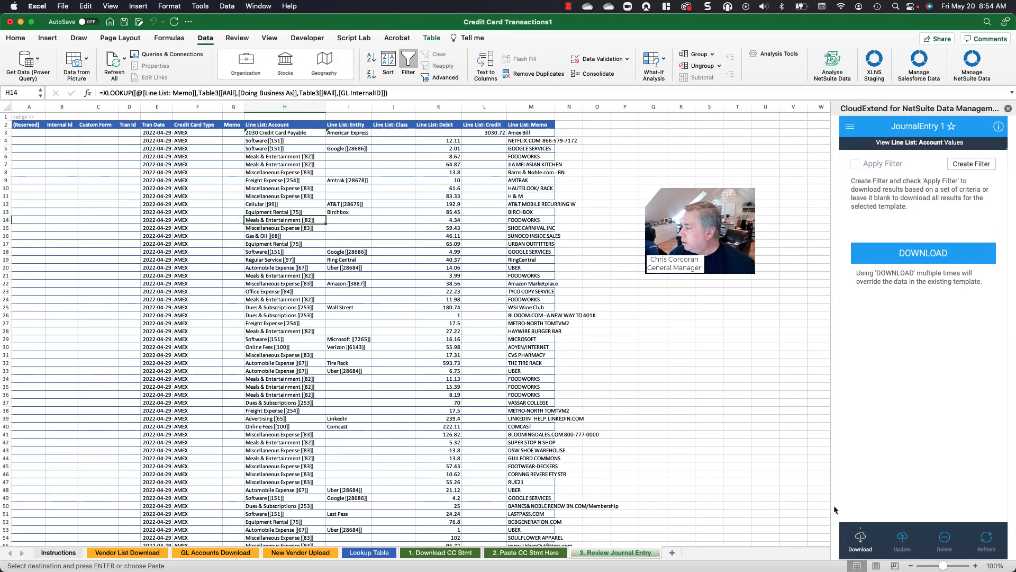
click(903, 537)
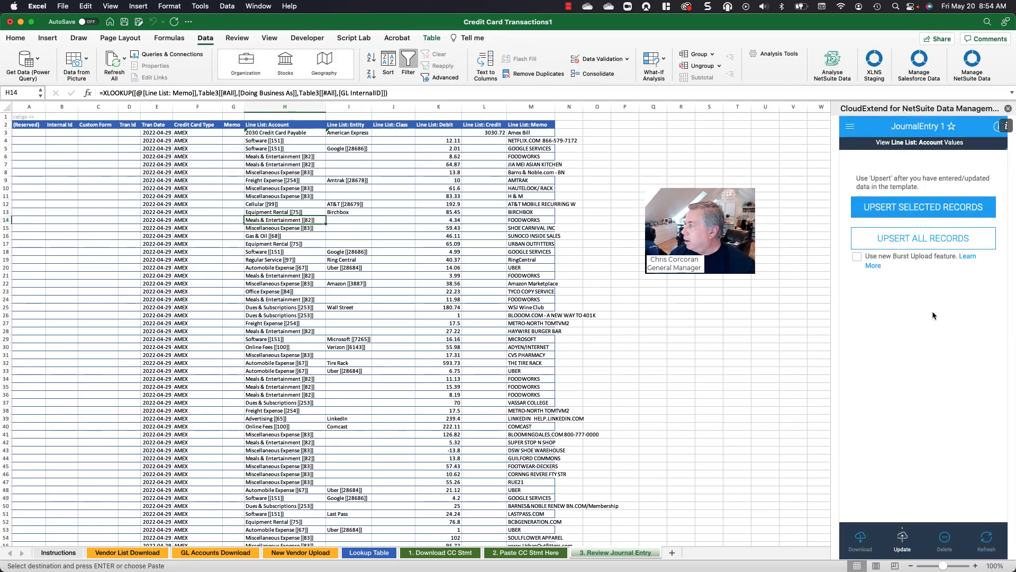
click(919, 205)
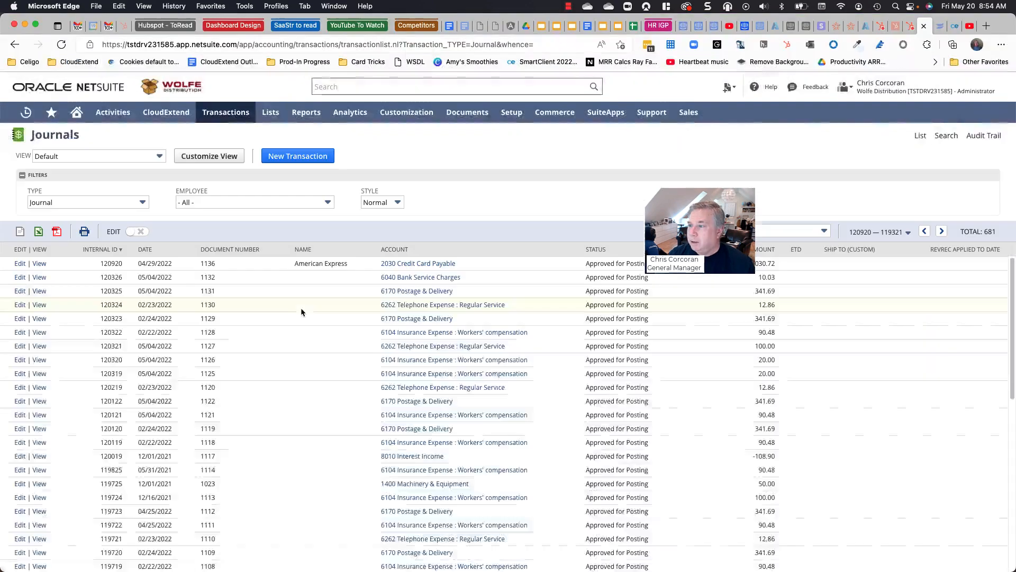
click(41, 267)
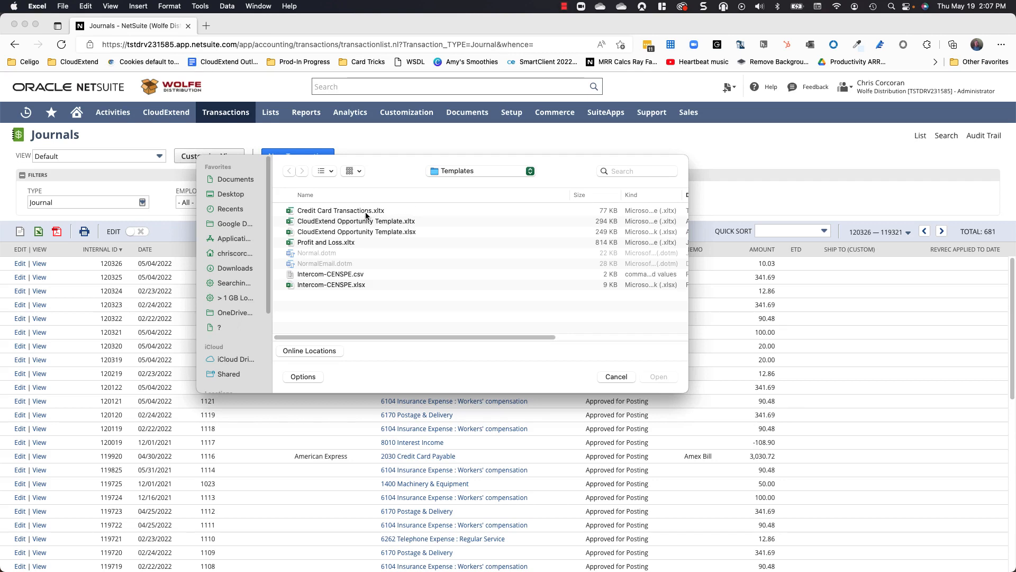
- Open the Credit Card Transactions.xltx template and read the first step of its Manual Process instructions
double_click(339, 212)
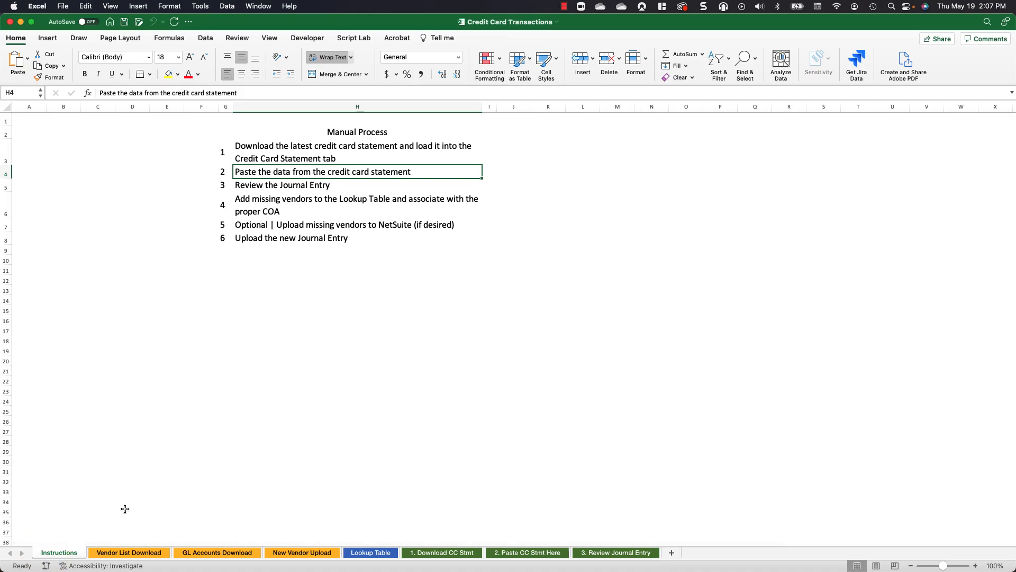
click(254, 152)
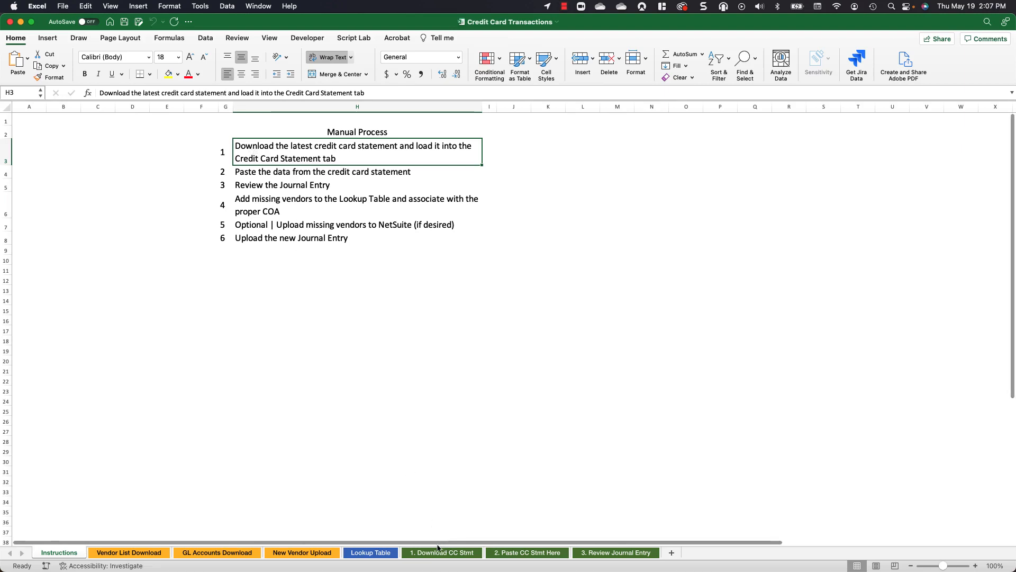
- Download the NetSuite vendor records, unfiltered, into the Vendor List Download sheet with CloudExtend data management
click(132, 553)
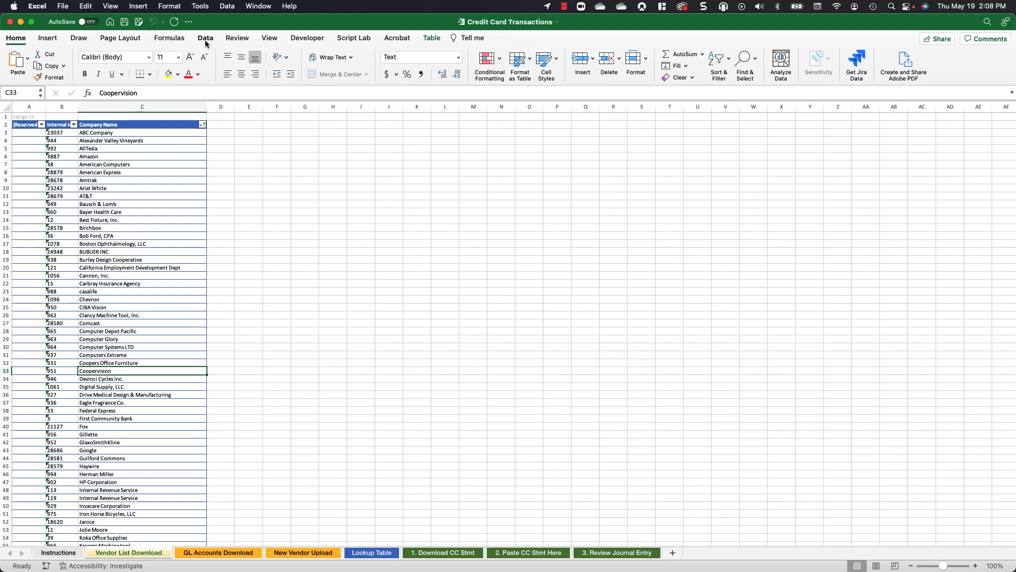
click(205, 38)
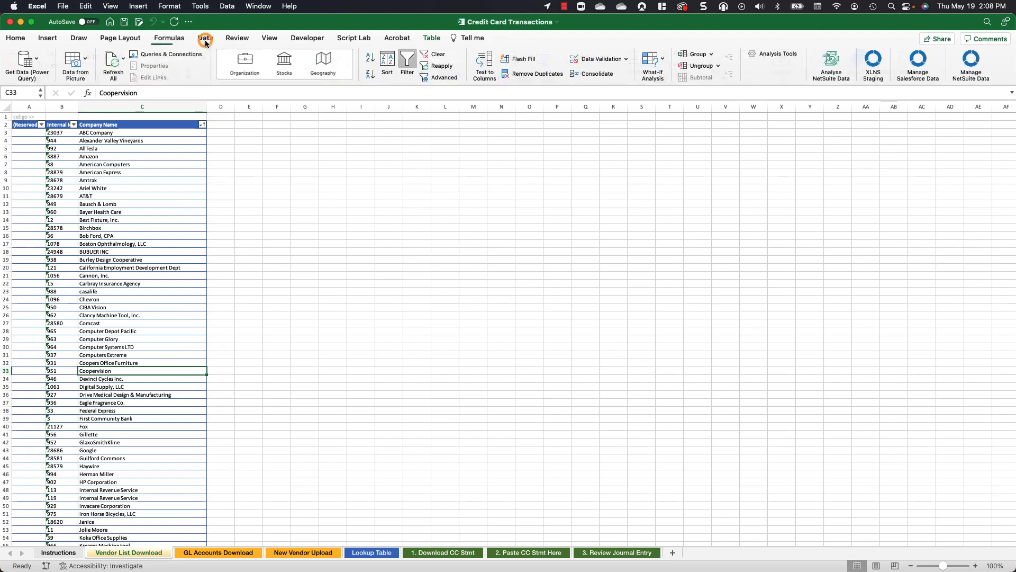
click(972, 63)
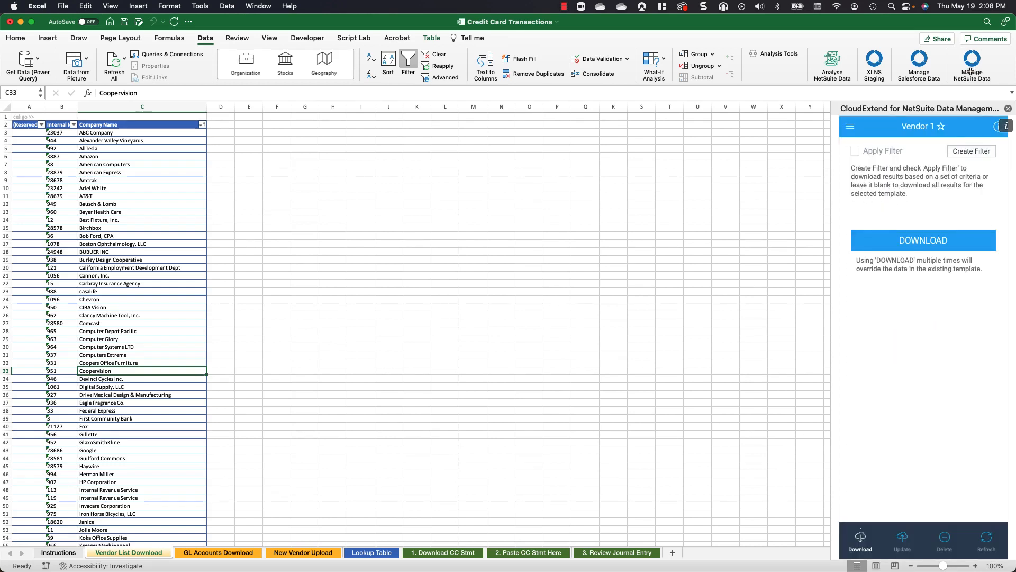
click(932, 243)
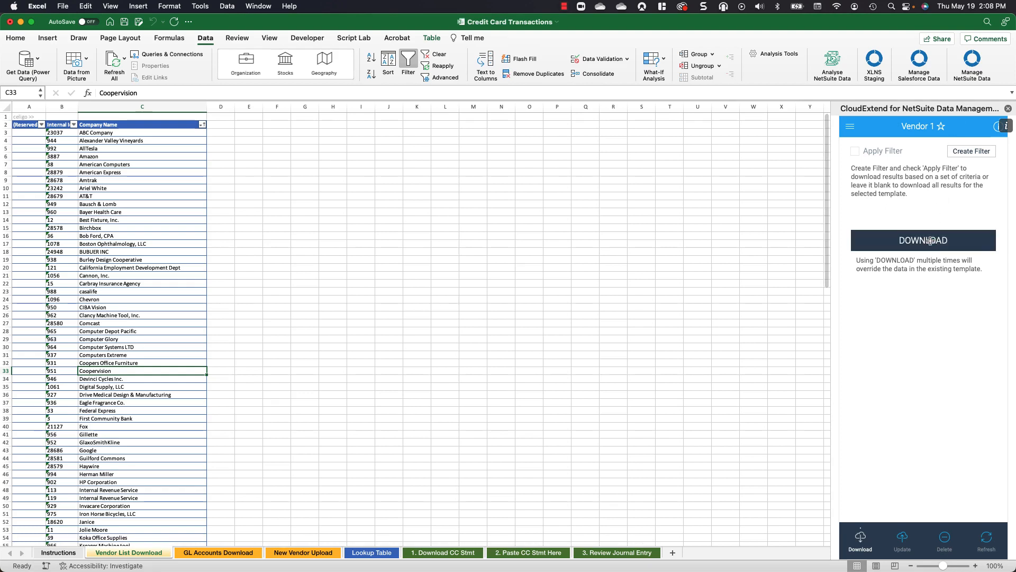
click(144, 309)
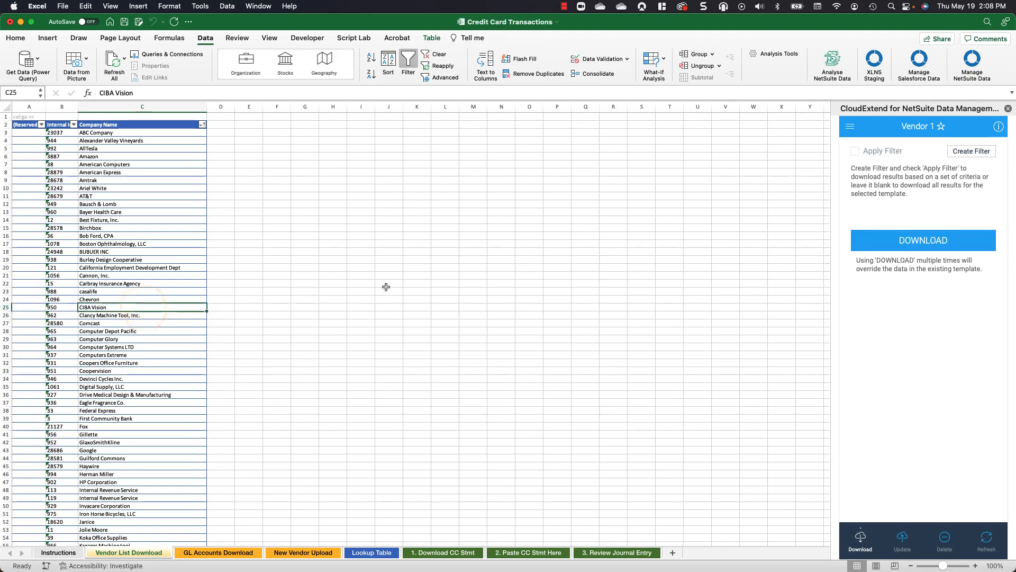
click(903, 243)
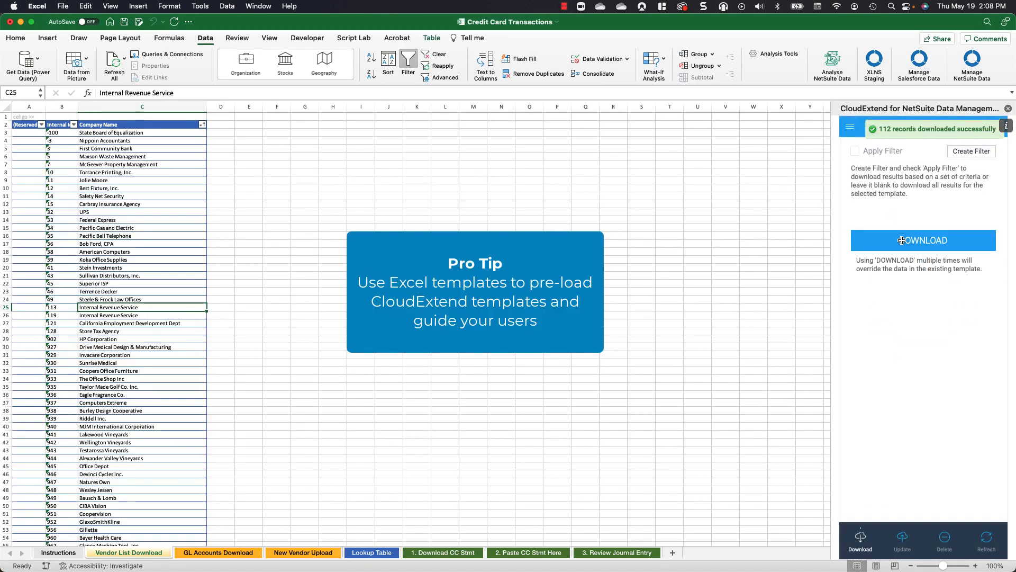
- Examine the account list in GL Accounts Download and the Internal Id and Company Name columns in New Vendor Upload
click(246, 552)
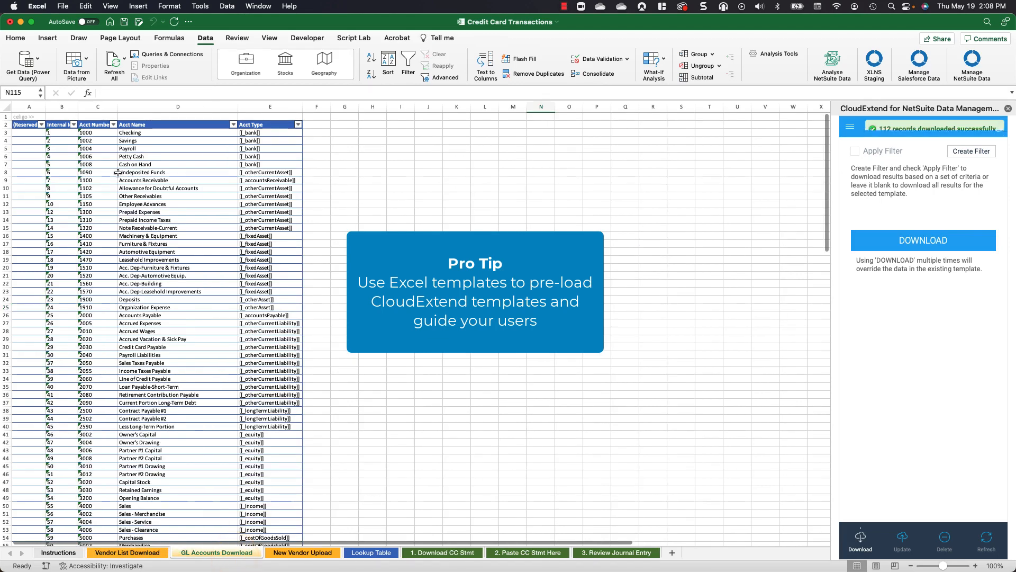
click(140, 166)
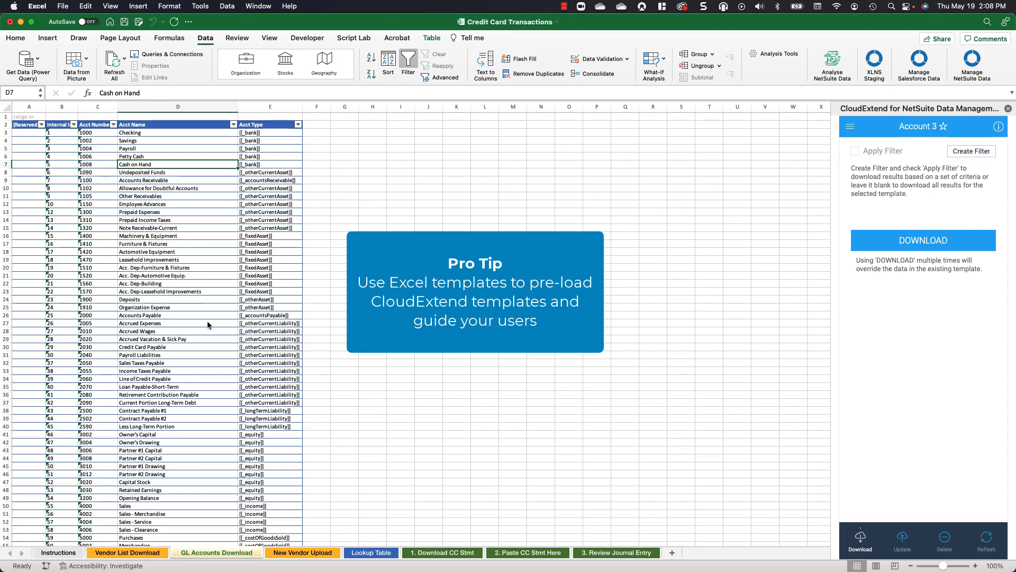
click(306, 553)
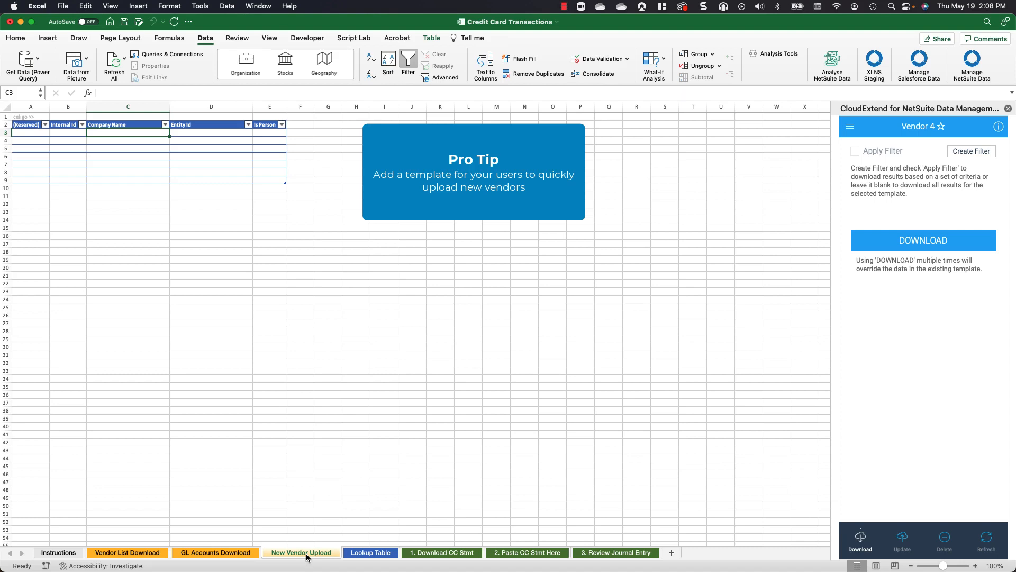
click(68, 132)
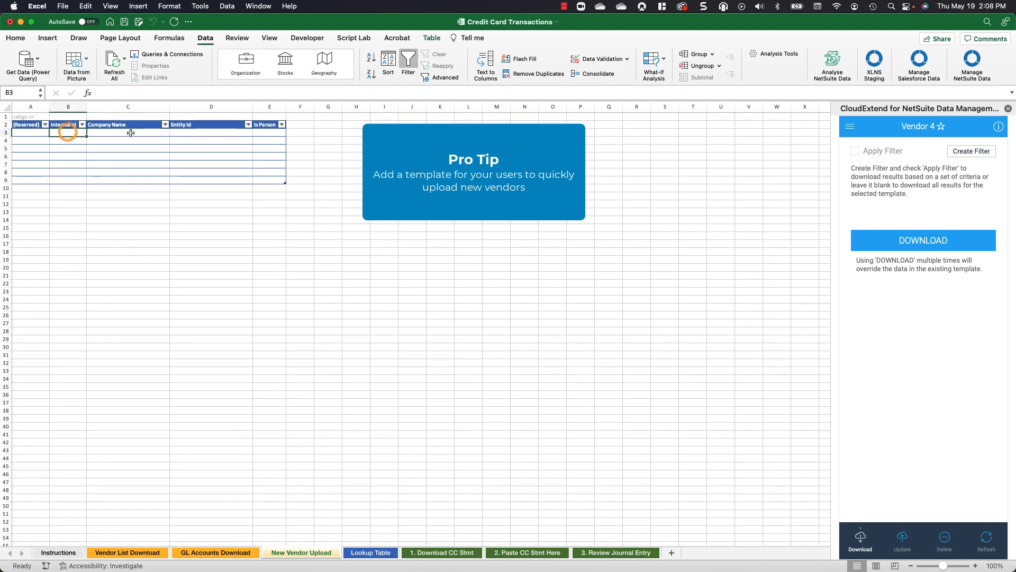
click(130, 132)
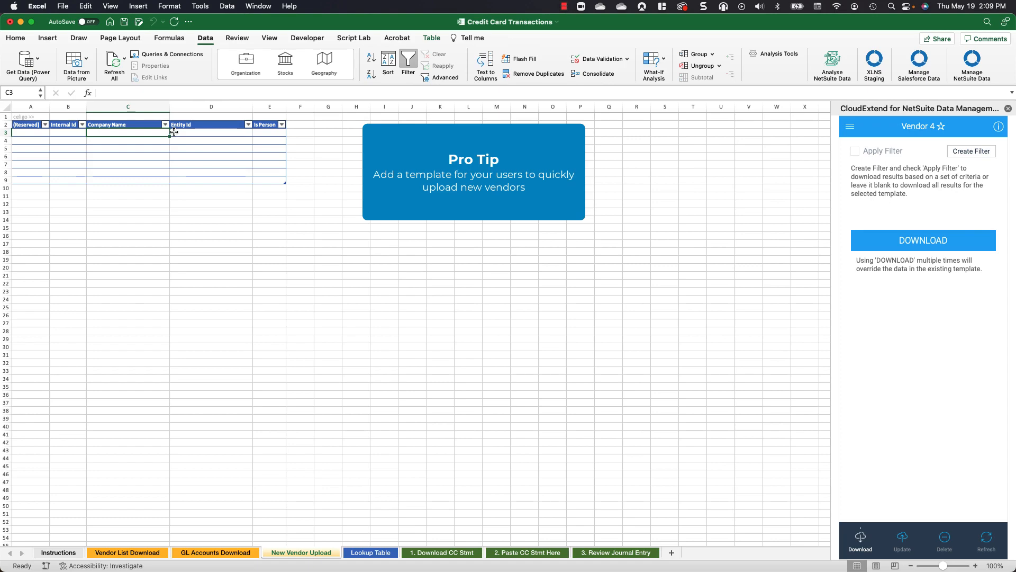
- Look over the Lookup Table sheet and the Doing Business As column of the 1. Download CC Stmt sheet
click(371, 552)
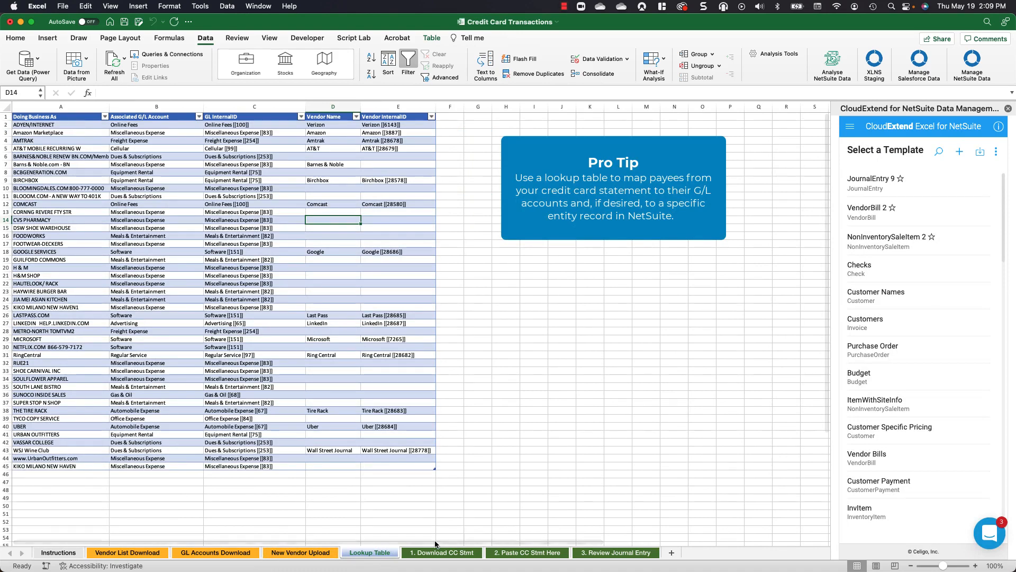
click(464, 553)
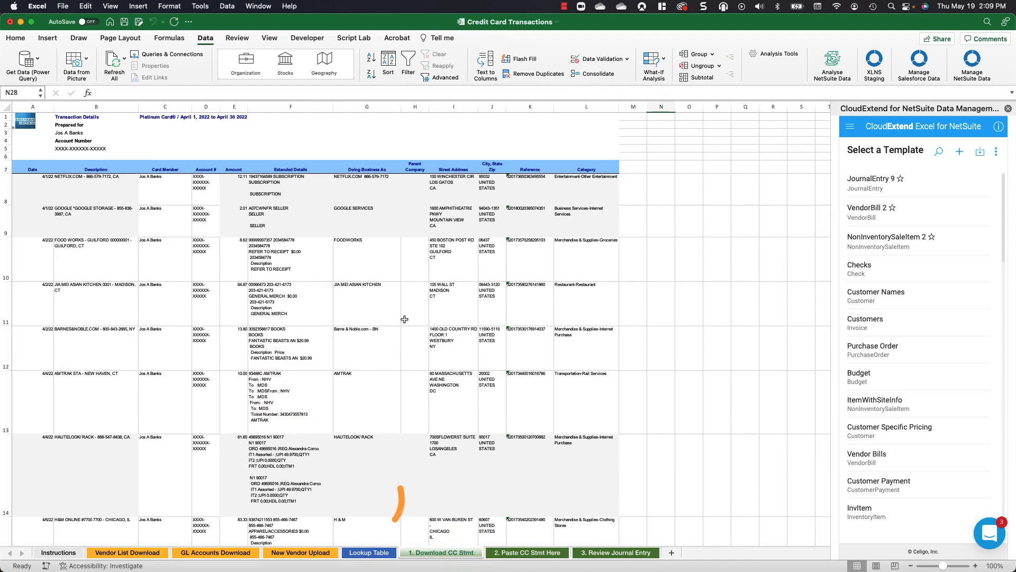
click(366, 184)
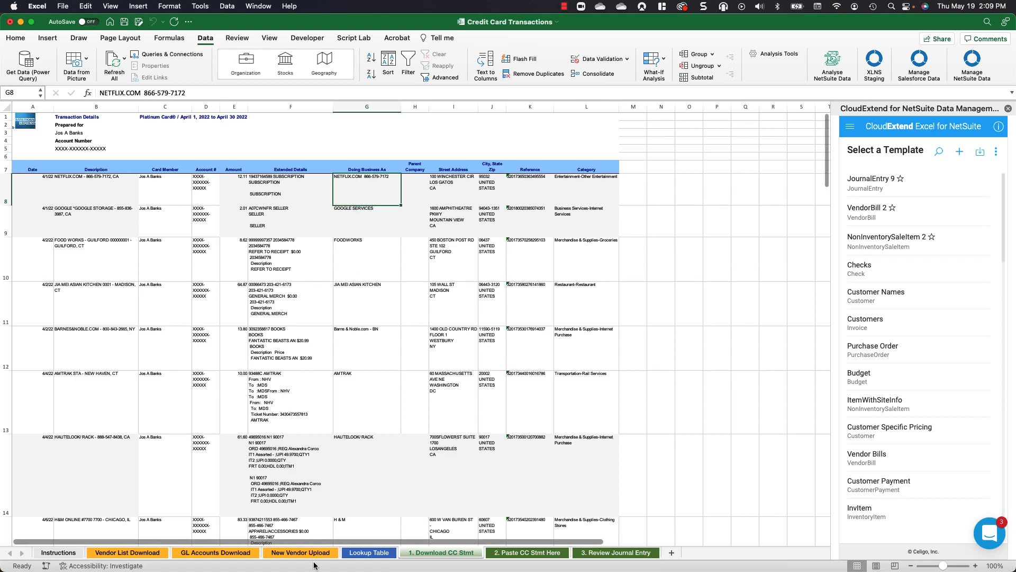
- Examine the AMTRAK row in the Lookup Table, including its GL InternalID and Vendor InternalID formulas
click(365, 552)
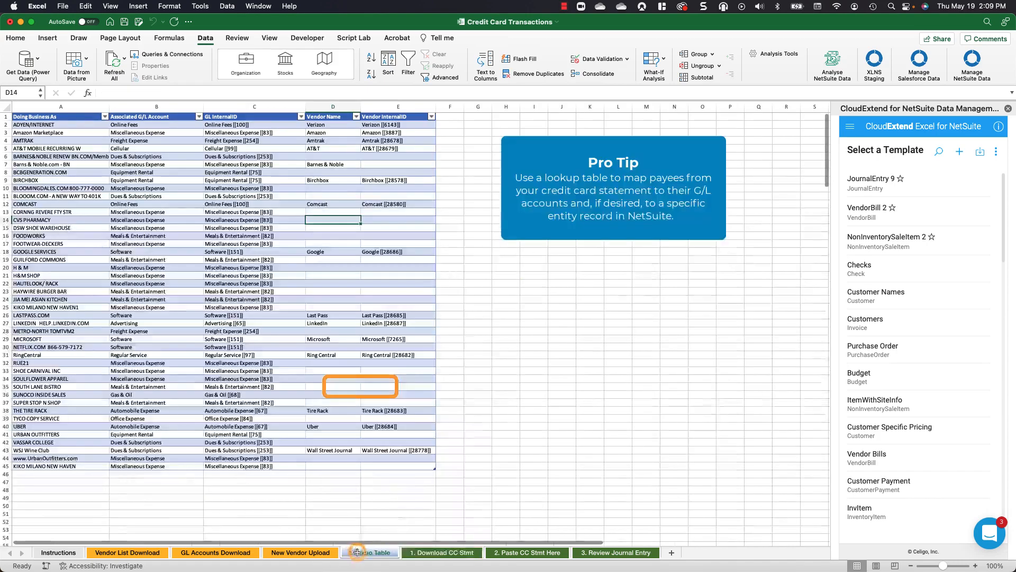
click(68, 140)
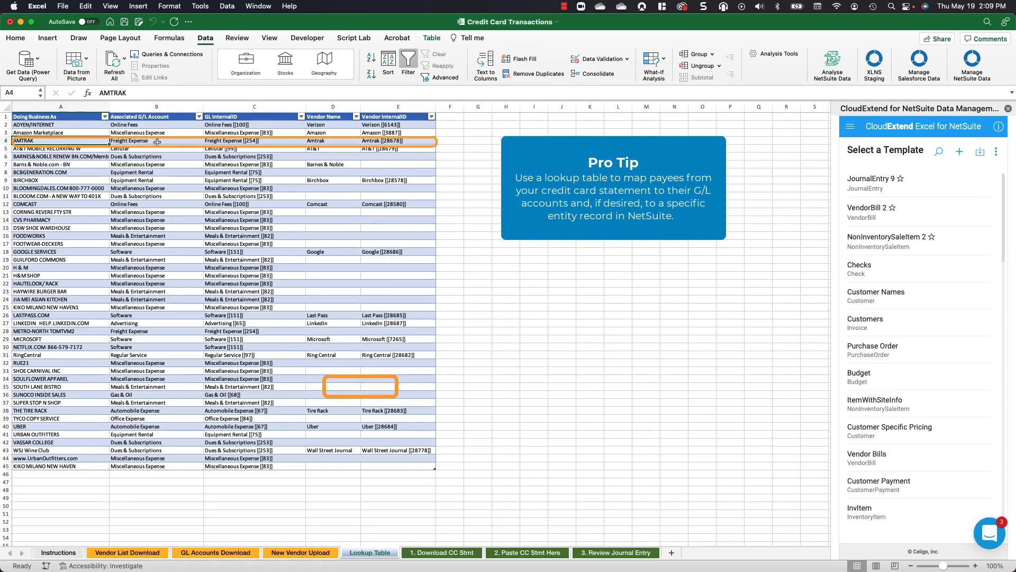
click(226, 141)
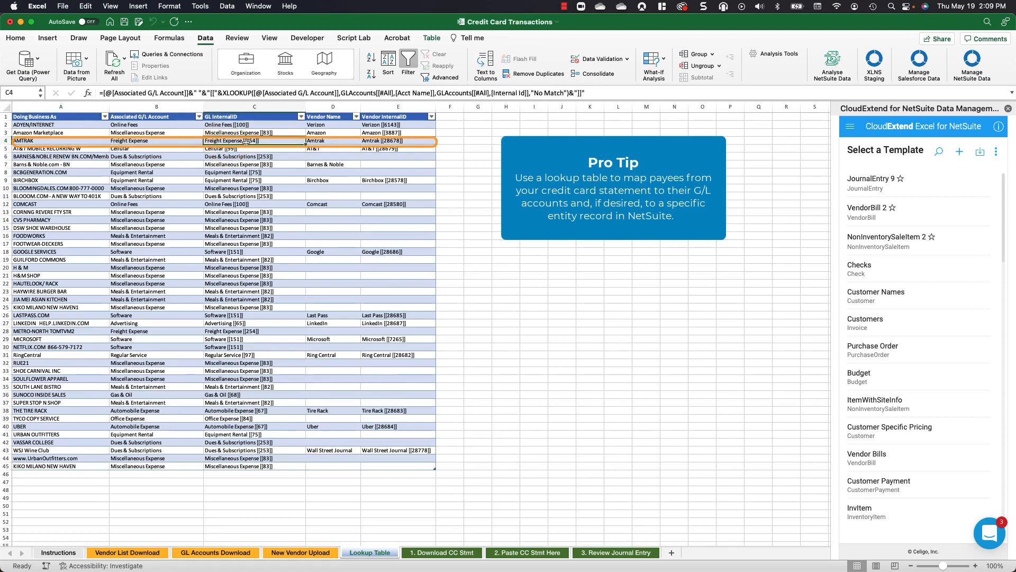
click(383, 141)
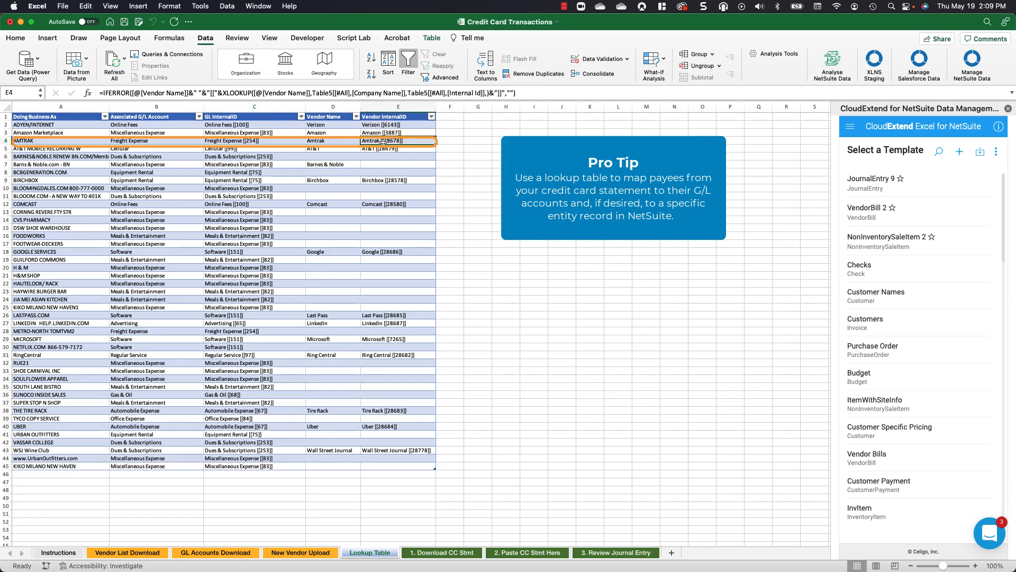
- Inspect the row 4 formulas for Tran Date, Account, Entity and Memo in the 3. Review Journal Entry sheet
click(601, 554)
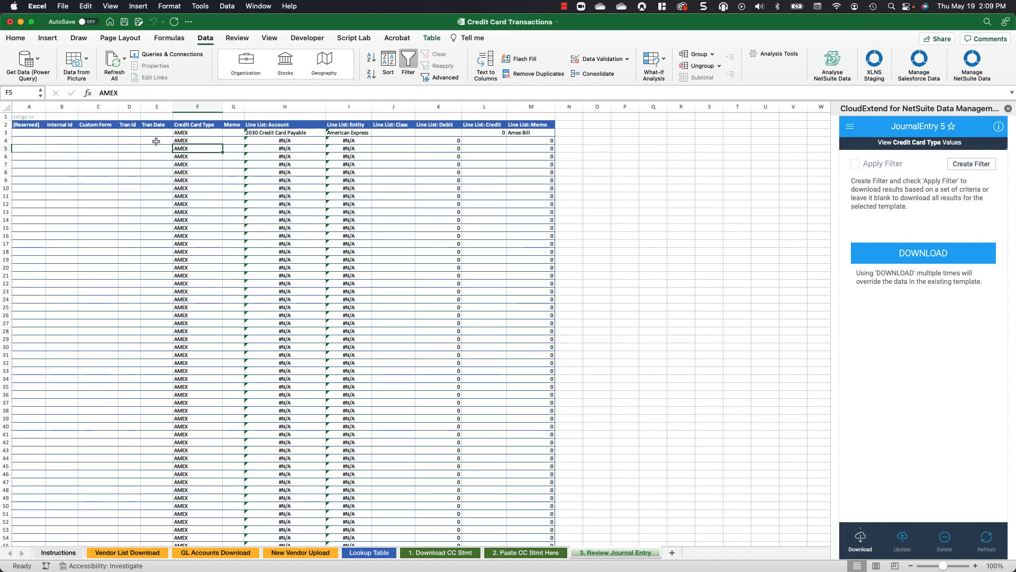
click(157, 141)
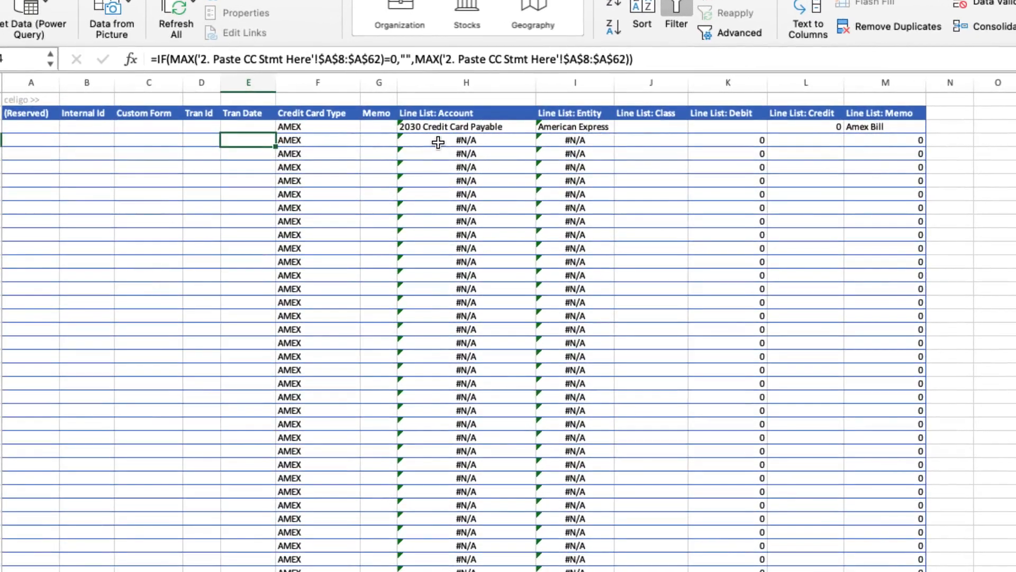
click(268, 141)
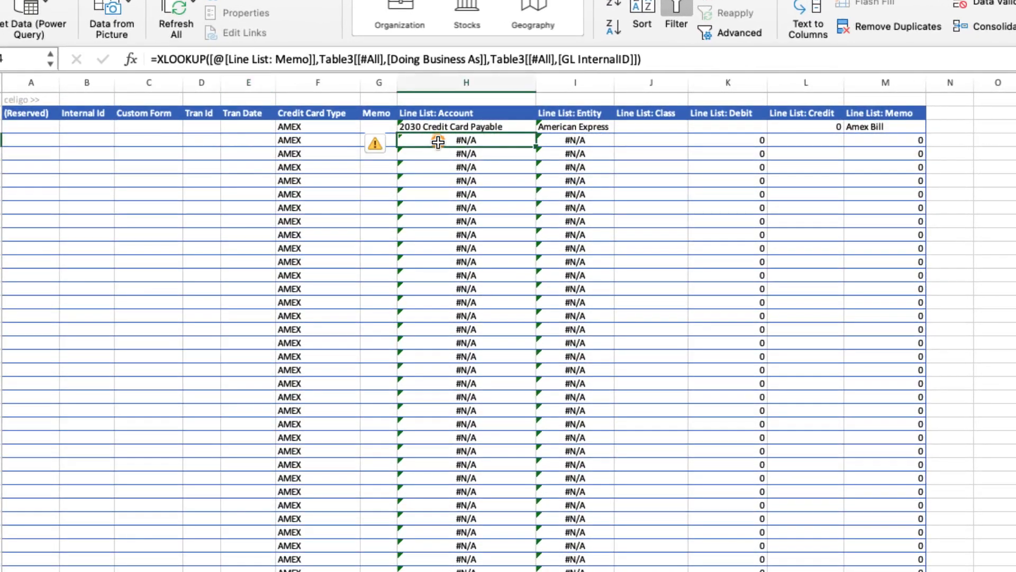
click(591, 142)
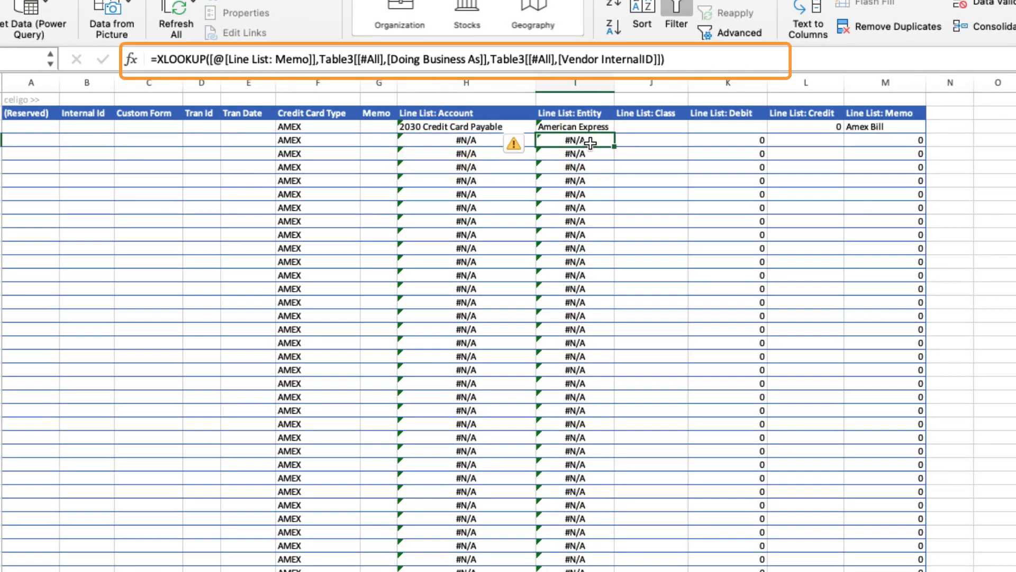
key(Right)
key(Right)
key(Right)
key(Right)
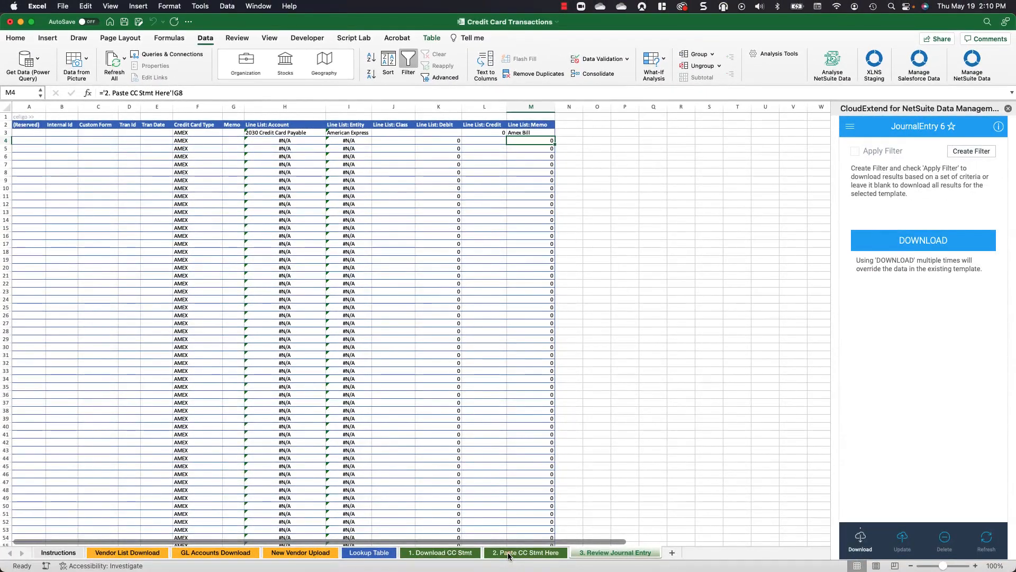
- Save the Credit Card Transactions workbook with the 2. Paste CC Stmt Here sheet active, and close it
click(508, 552)
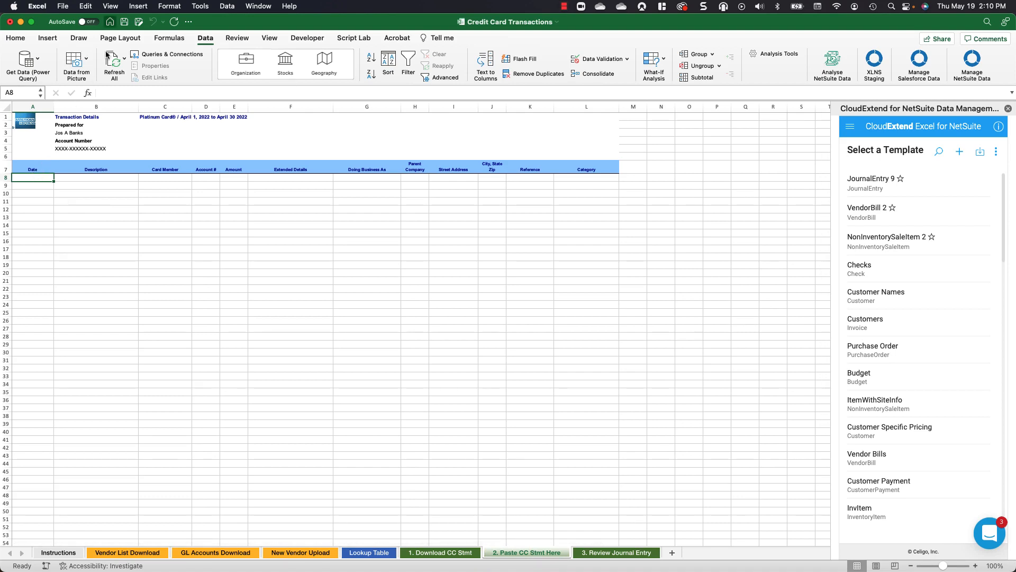
click(124, 23)
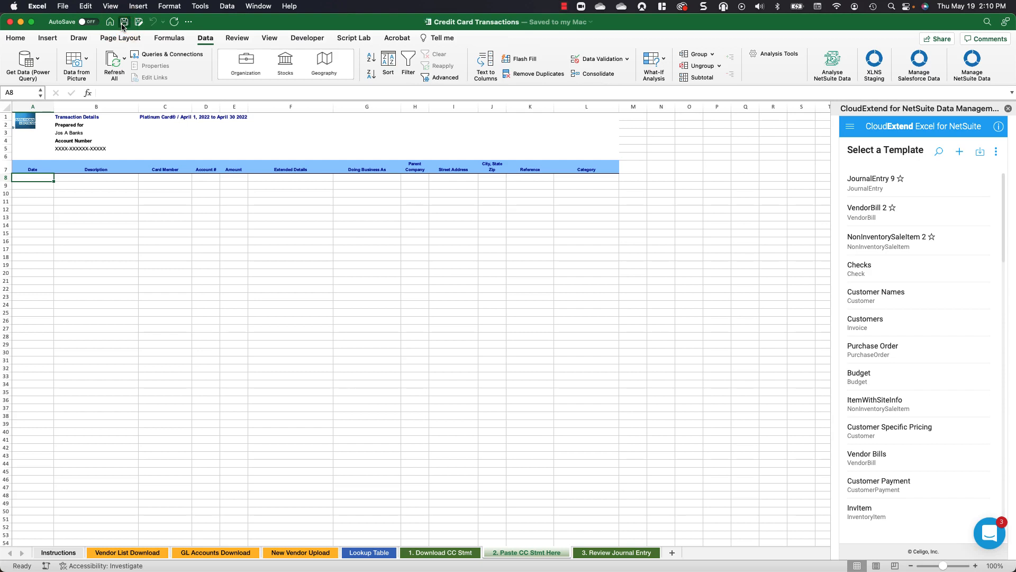
click(10, 22)
- Create a new workbook from the Credit Card Transactions template
click(62, 6)
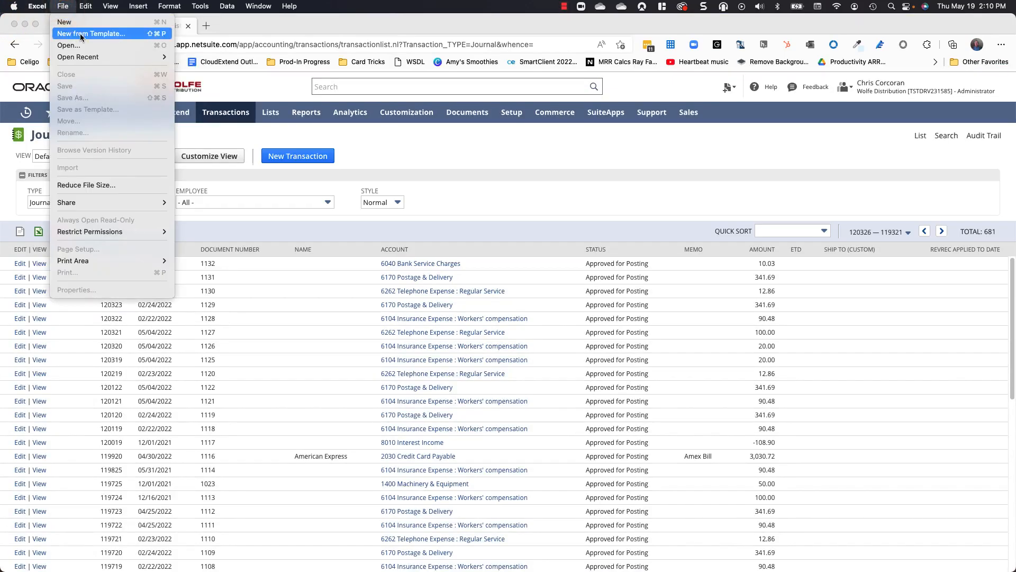
click(81, 34)
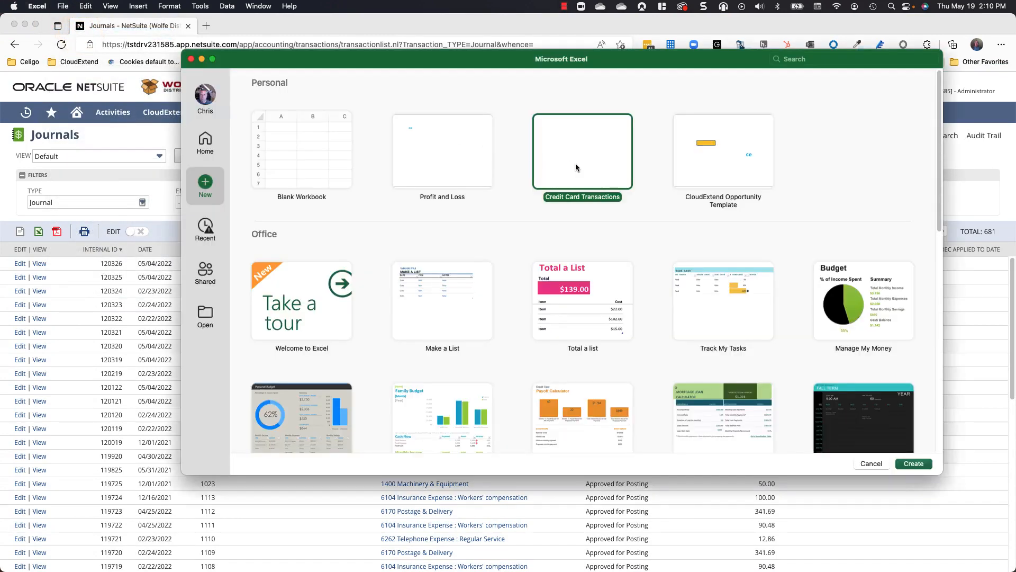
double_click(575, 164)
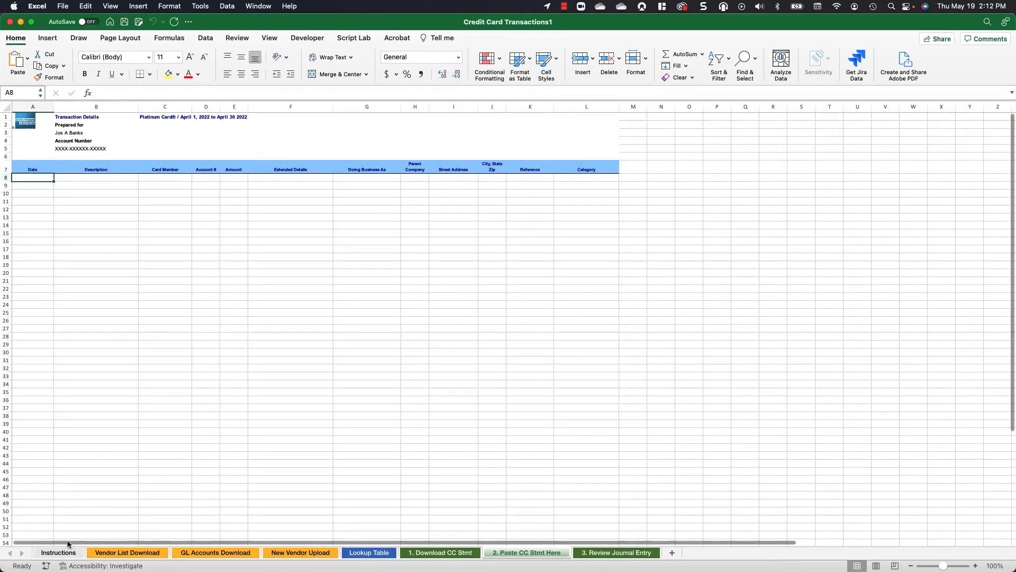
- Read the manual process on the Instructions sheet and look over the three numbered statement and journal entry sheets
click(58, 552)
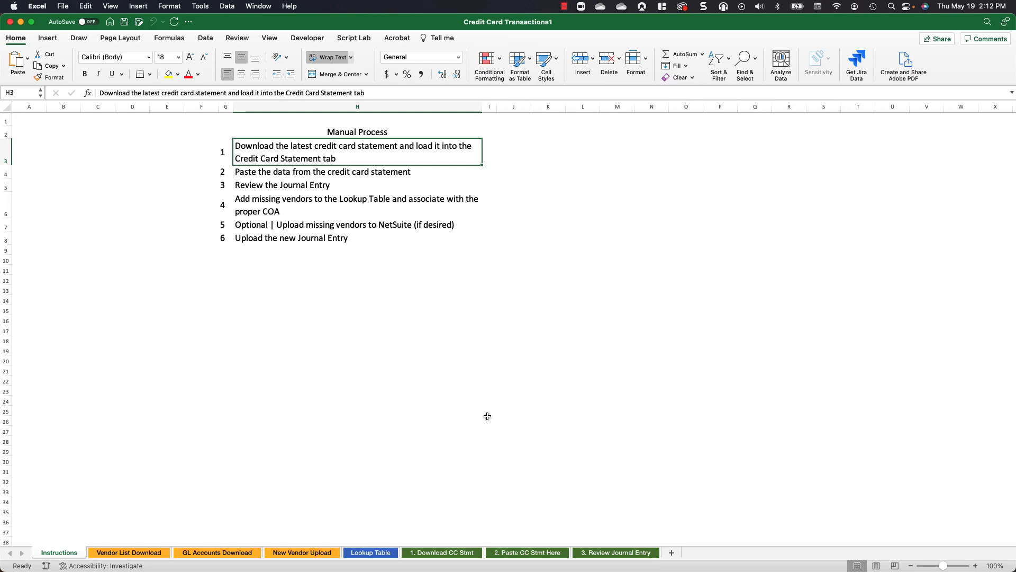
click(458, 553)
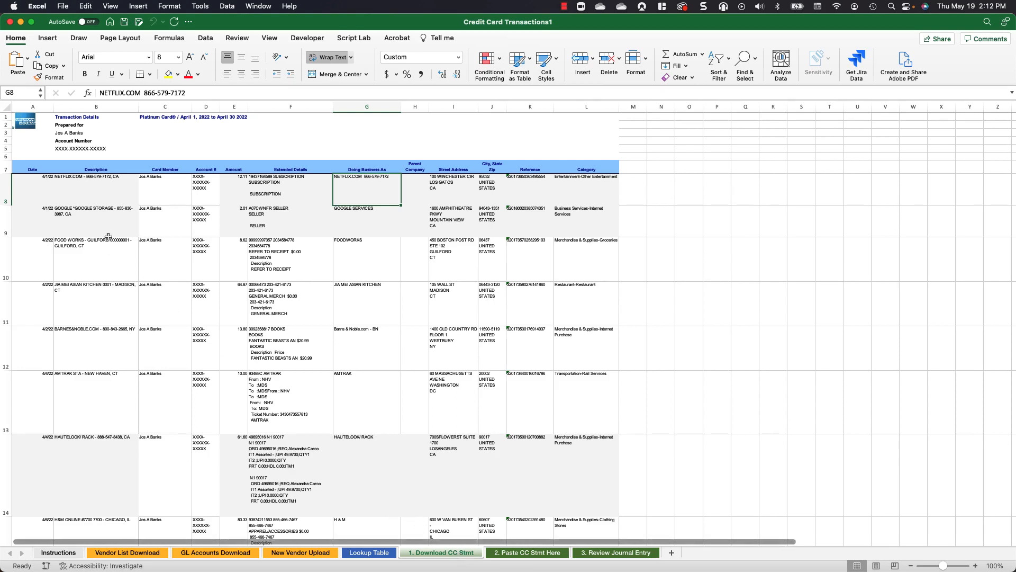
click(544, 554)
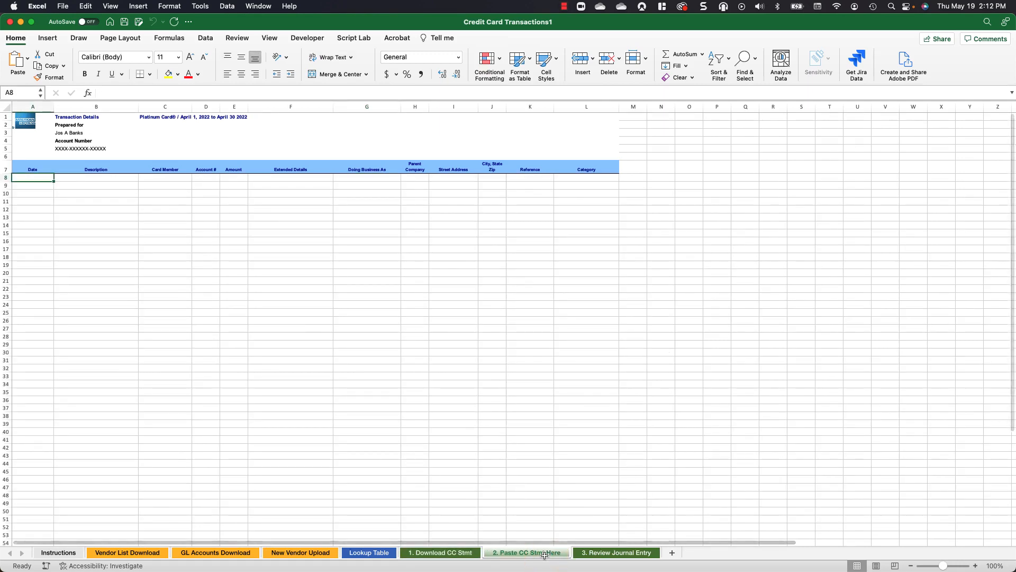
click(611, 554)
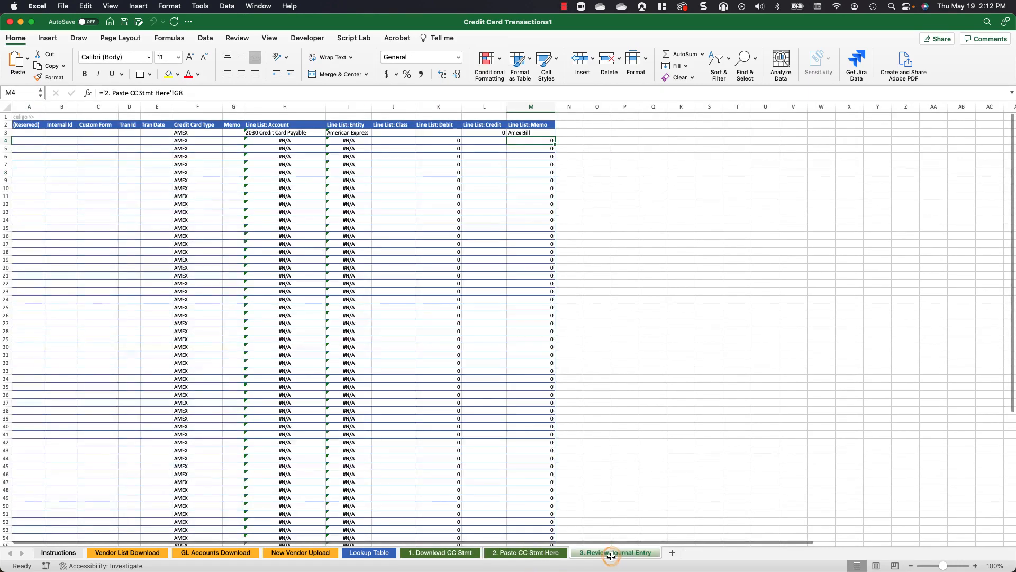
- Copy all transaction rows from A8 to column L in 1. Download CC Stmt into 2. Paste CC Stmt Here, starting at A8
click(437, 552)
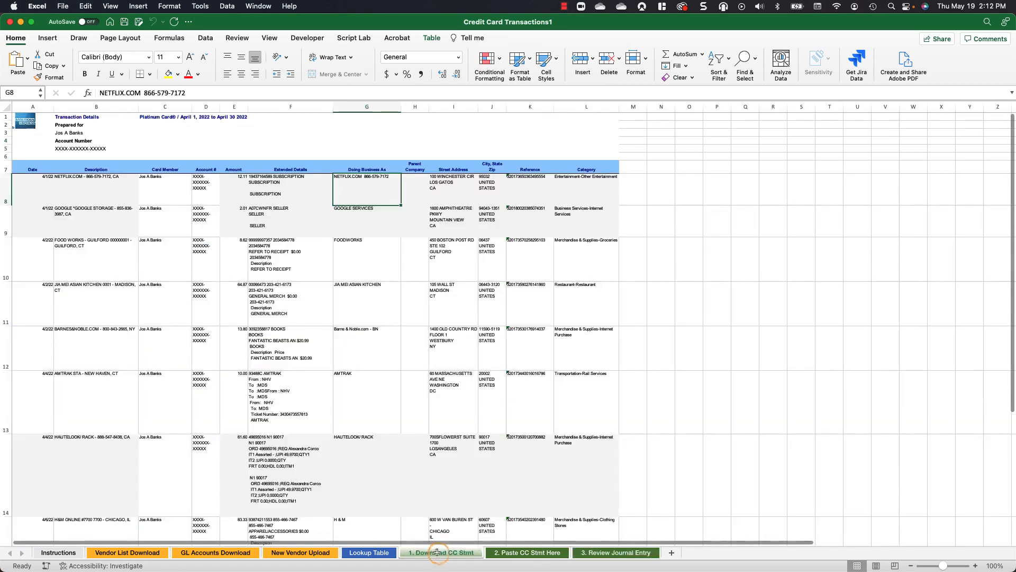
drag(42, 187, 571, 195)
key(super+shift+Down)
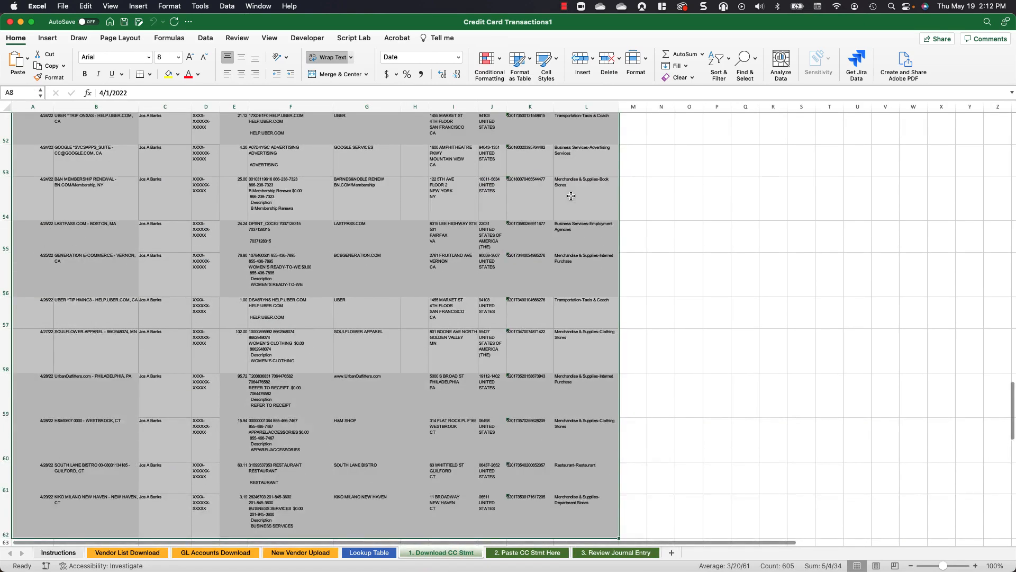
key(super+c)
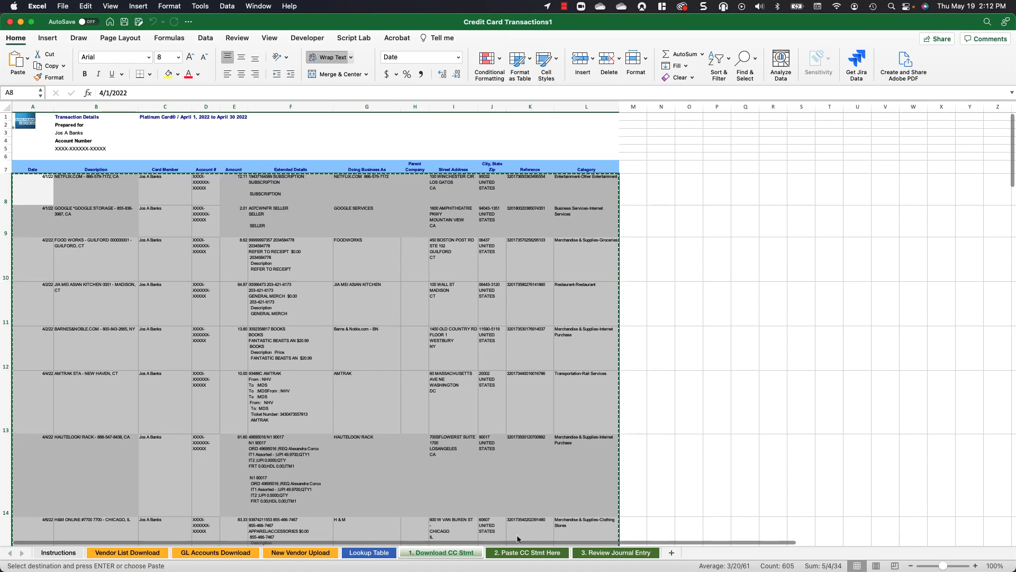
click(513, 550)
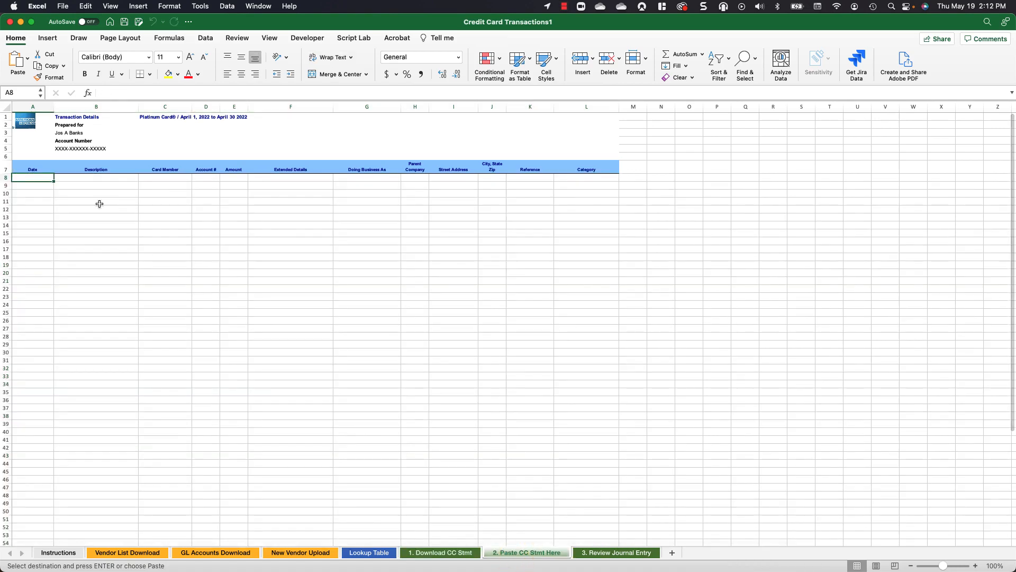
key(super+v)
click(565, 188)
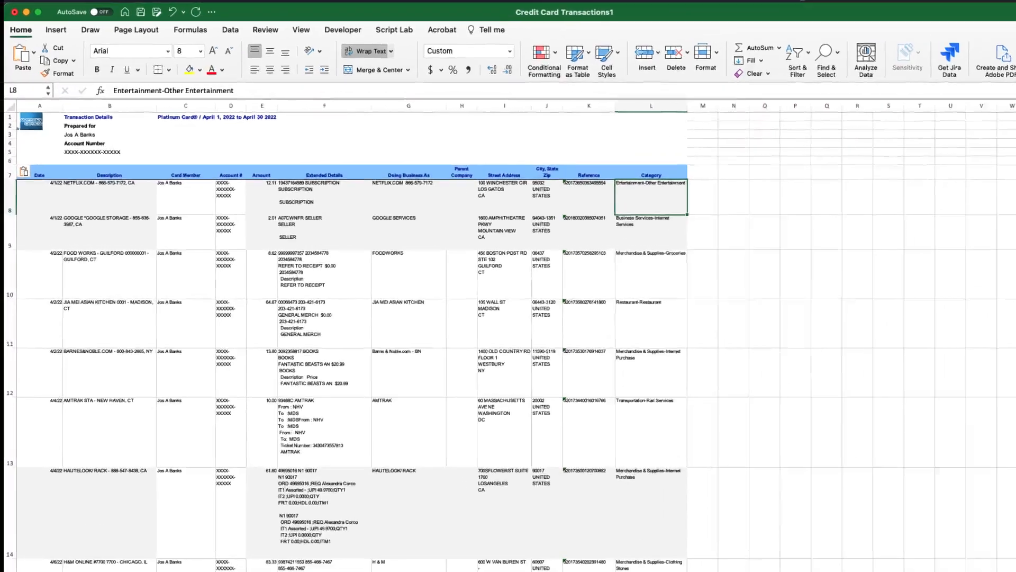
- In 3. Review Journal Entry, examine row 3's Credit Card Type and Account, including the bracketed internal ID in the full cell content
click(594, 552)
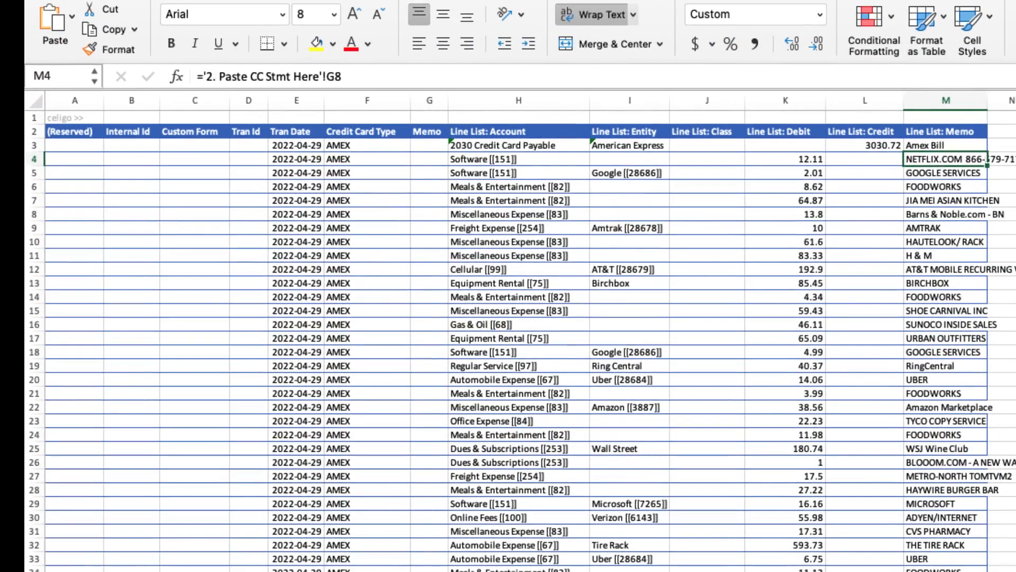
click(364, 142)
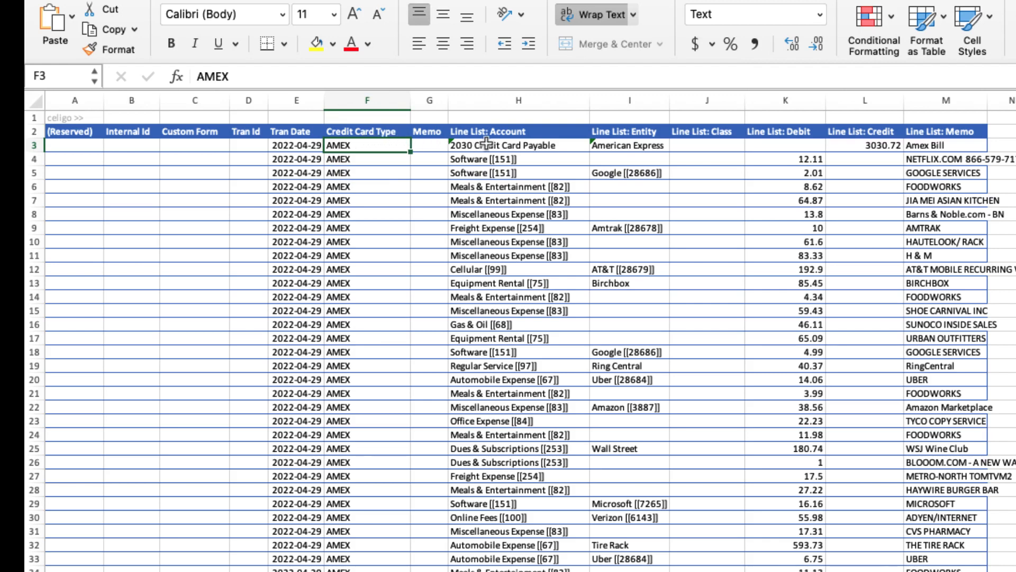
click(521, 145)
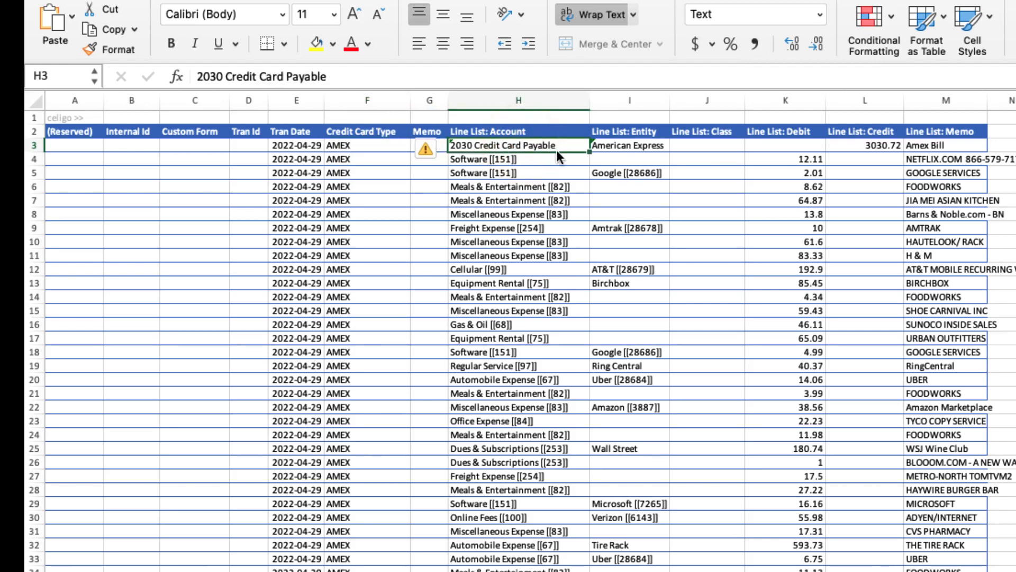
click(1015, 76)
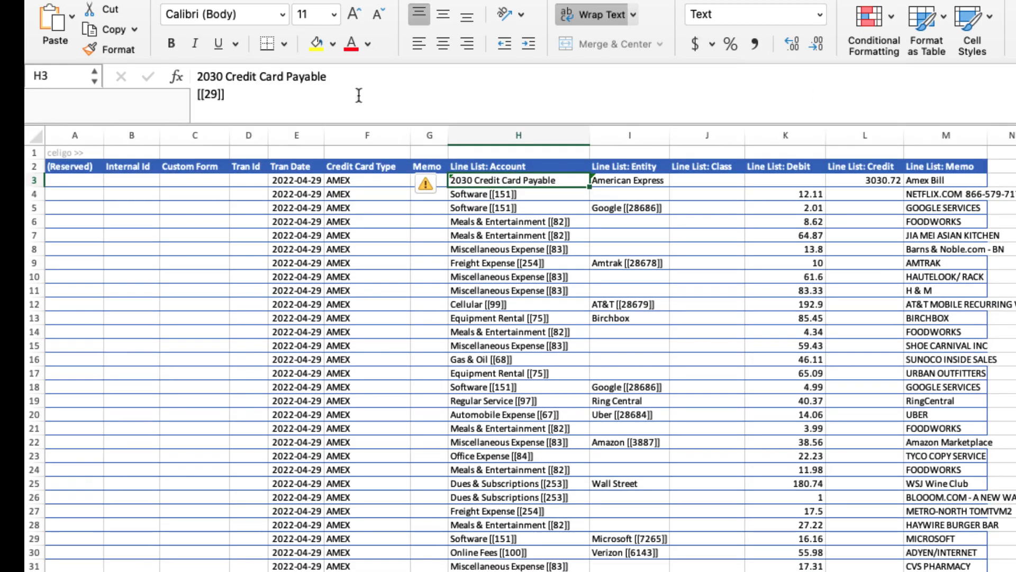
drag(240, 96, 180, 96)
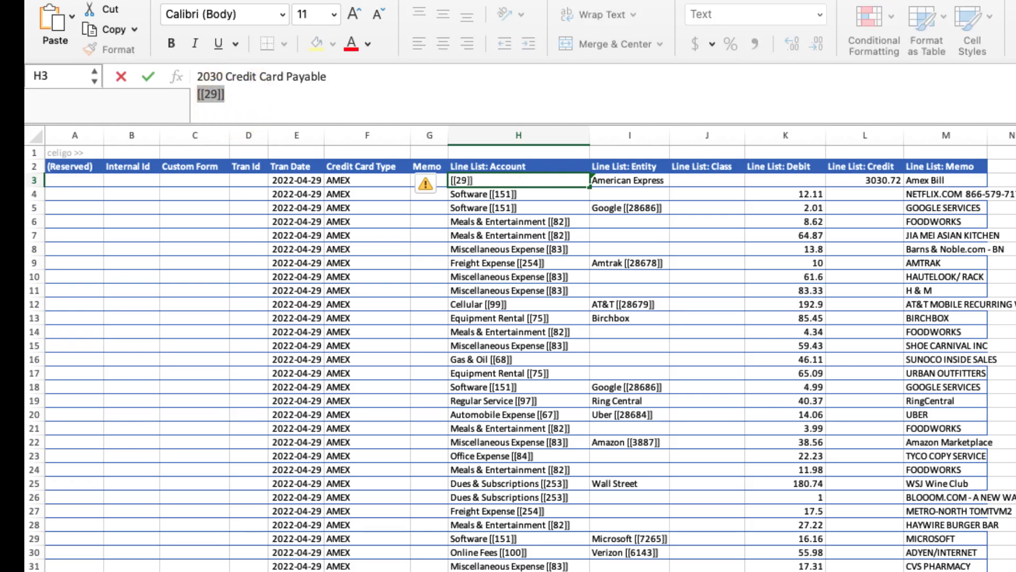
key(Escape)
- Trace the row 4 Account and Entity lookups from the Netflix memo to its row in the Lookup Table sheet
click(496, 193)
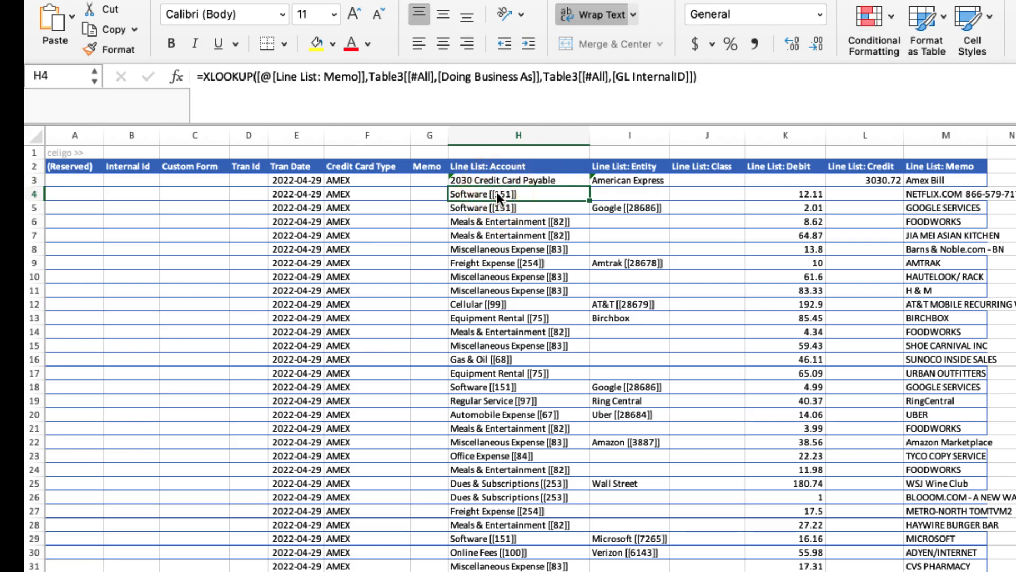
click(930, 198)
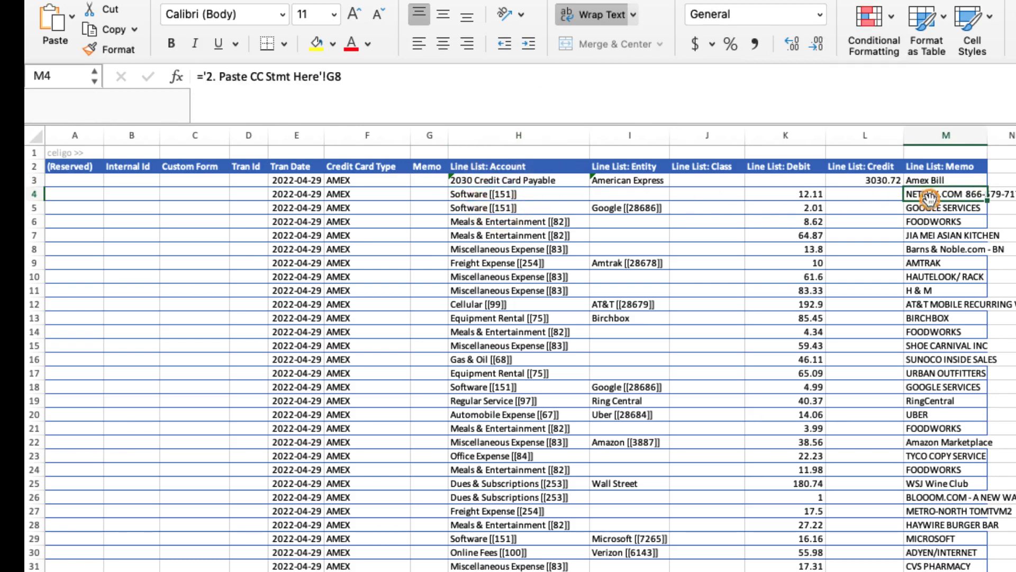
key(ctrl+Page_Down)
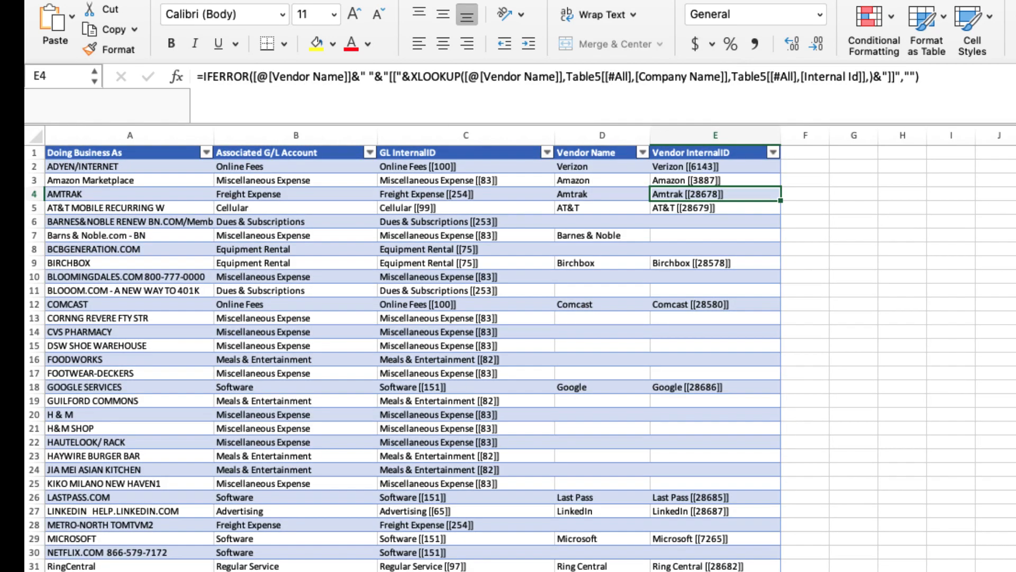
click(98, 553)
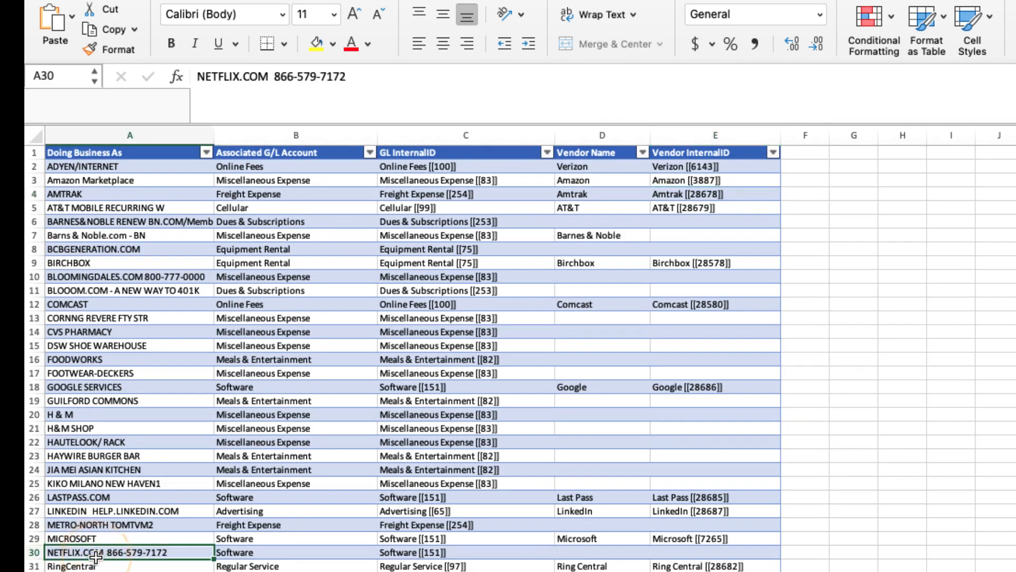
click(427, 553)
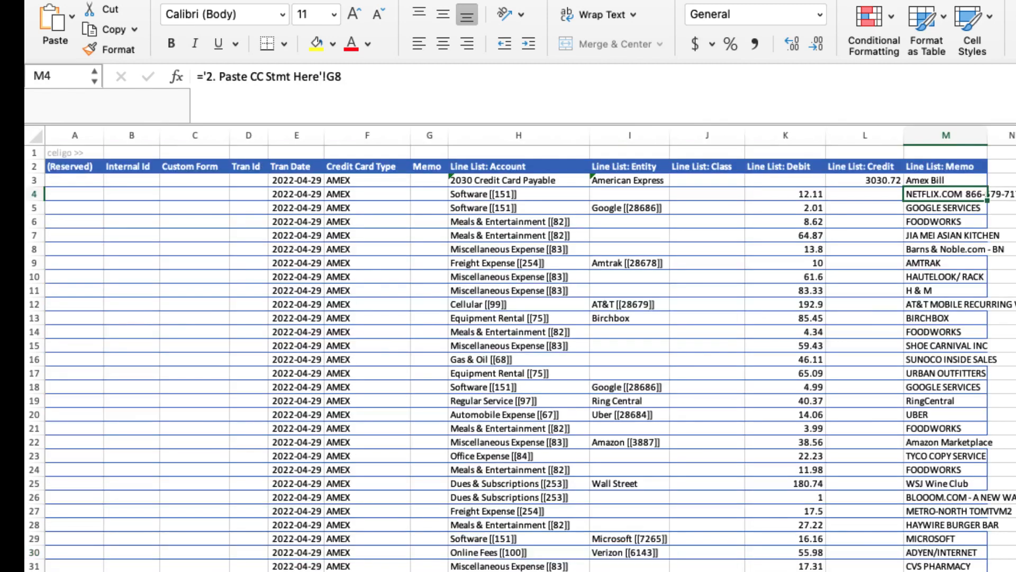
click(629, 195)
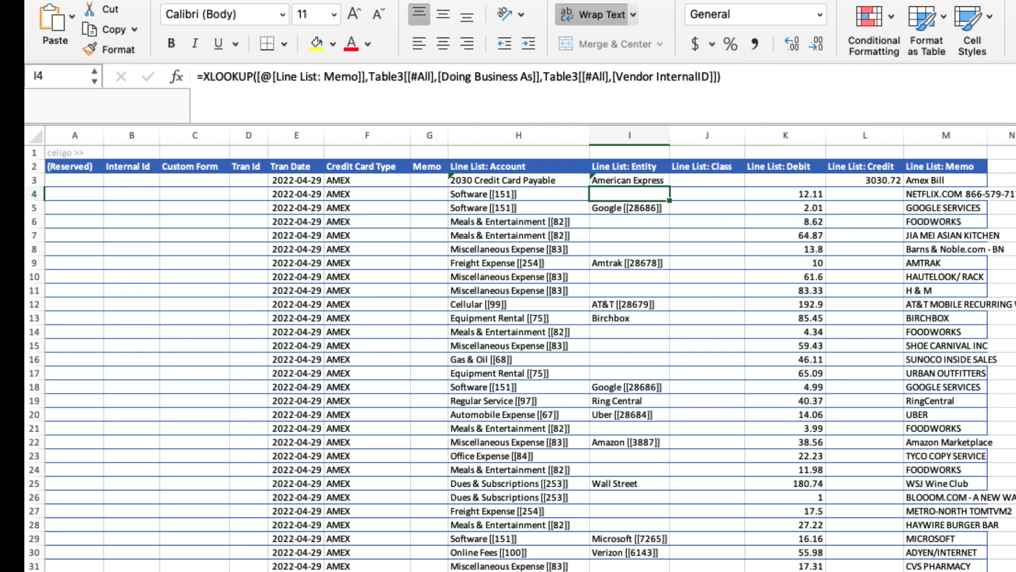
- Open the New Vendor Upload sheet and launch CloudExtend for NetSuite data management
key(ctrl+Page_Down)
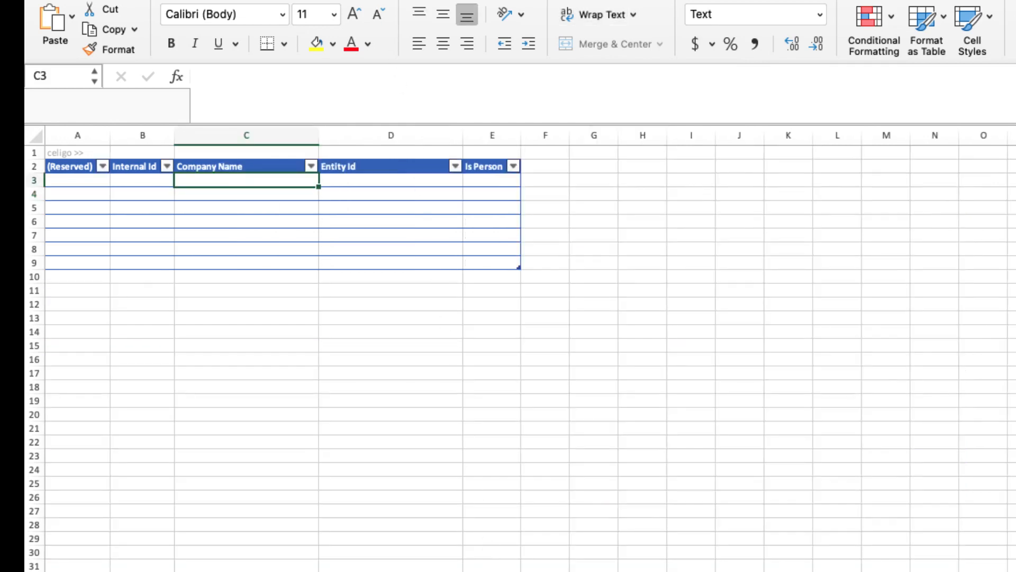
click(382, 2)
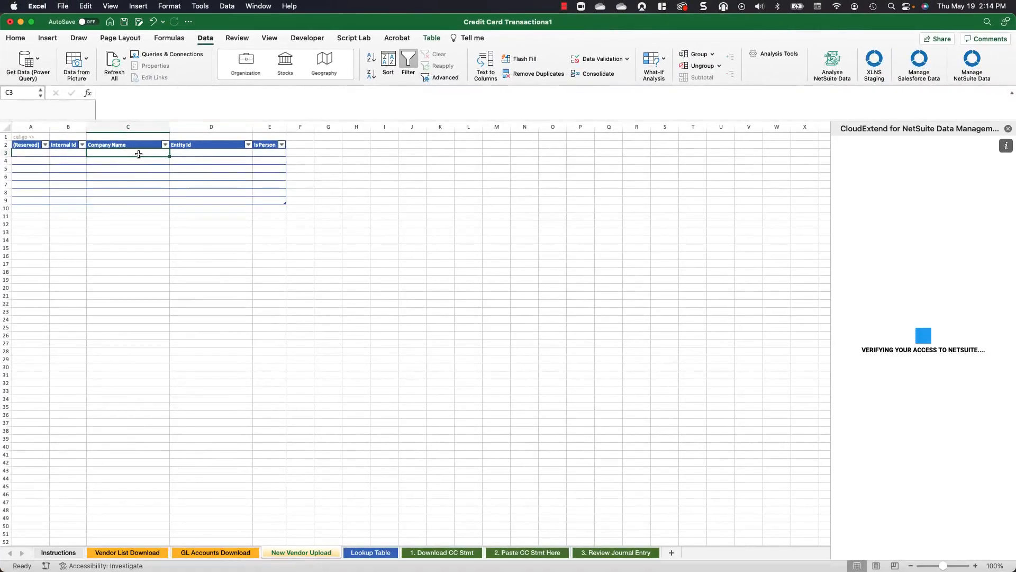
click(243, 178)
- Enter a new vendor in row 3 with Company Name Netflix, Entity Id Netflix and Is Person F
double_click(138, 153)
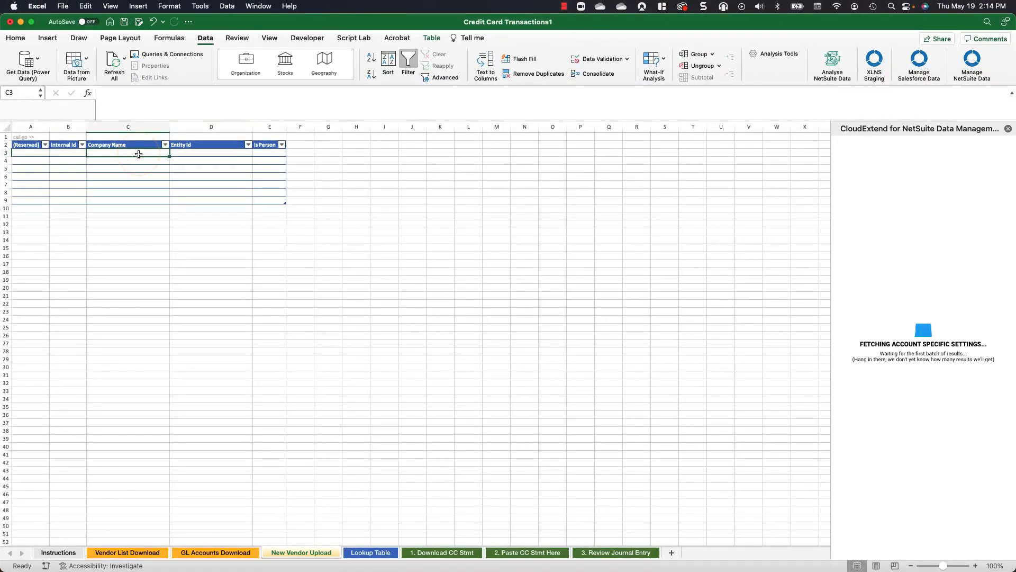
text(Netflix)
key(Tab)
text(Netflix)
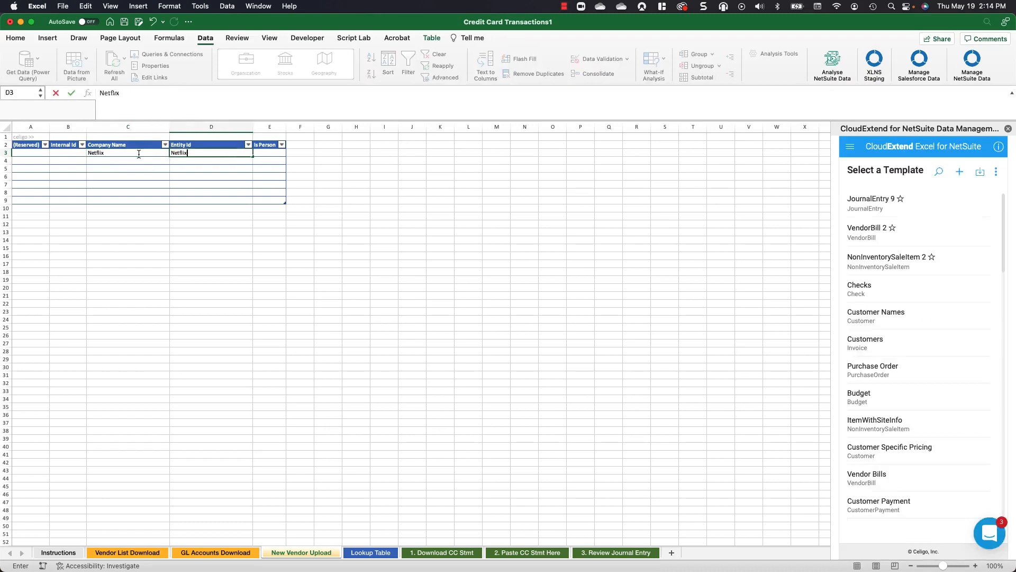
key(Tab)
text(F)
key(shift+Tab)
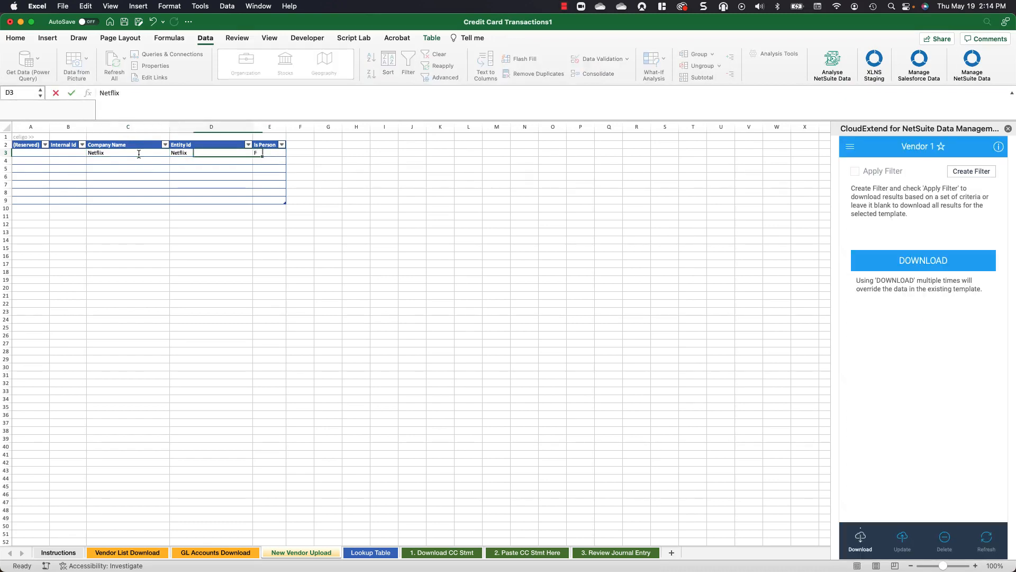
- Upsert the selected Netflix vendor record to NetSuite and check its Internal Id cell
click(902, 540)
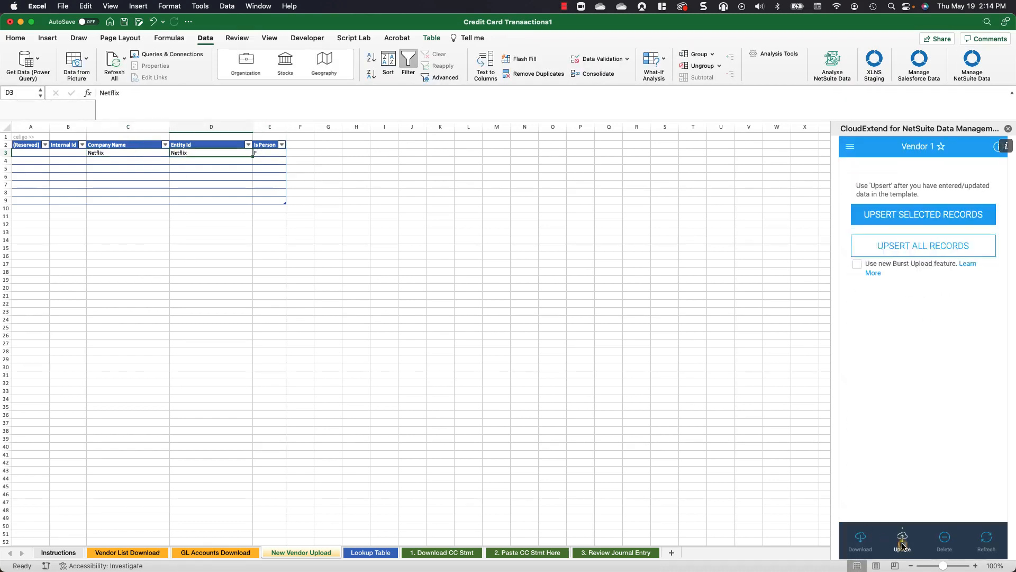
click(910, 220)
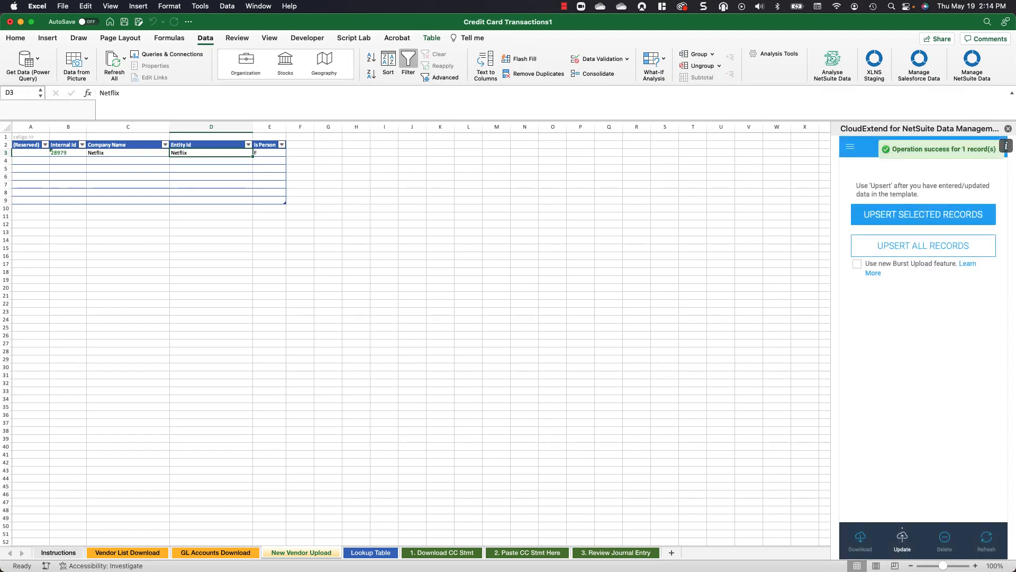
click(64, 153)
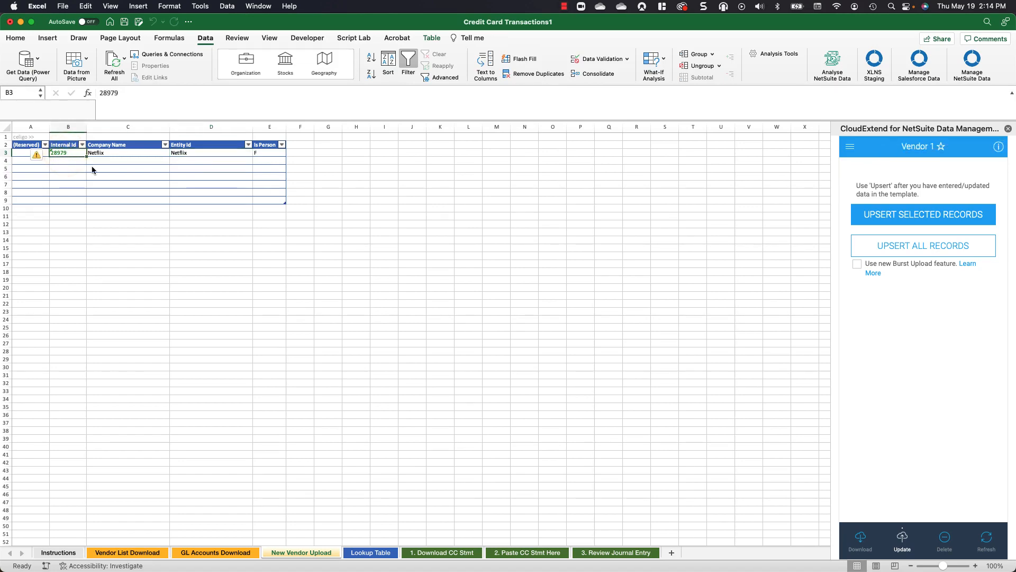
- Download the NetSuite vendors again into the Vendor List Download sheet, without a filter
click(129, 552)
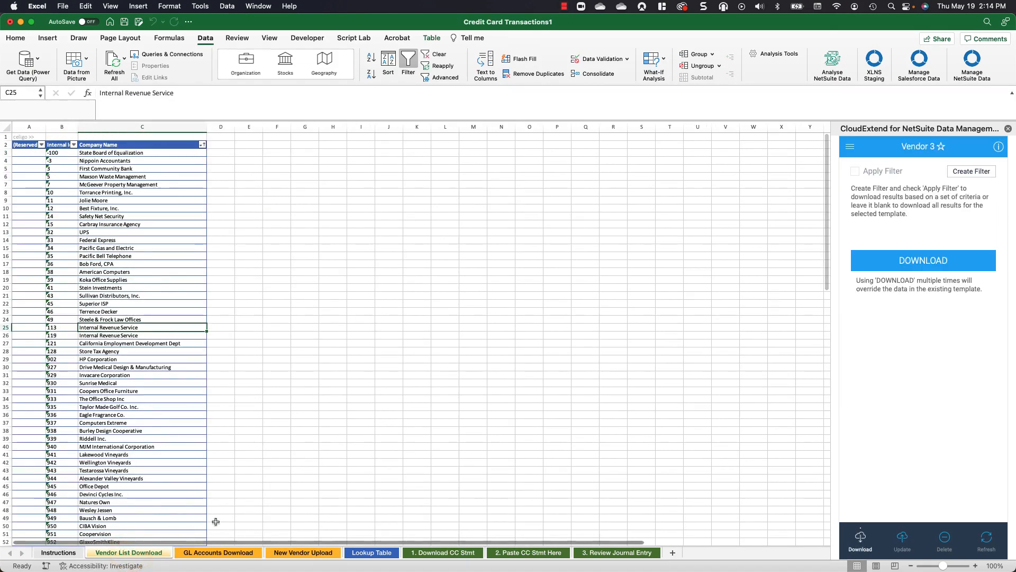
click(917, 268)
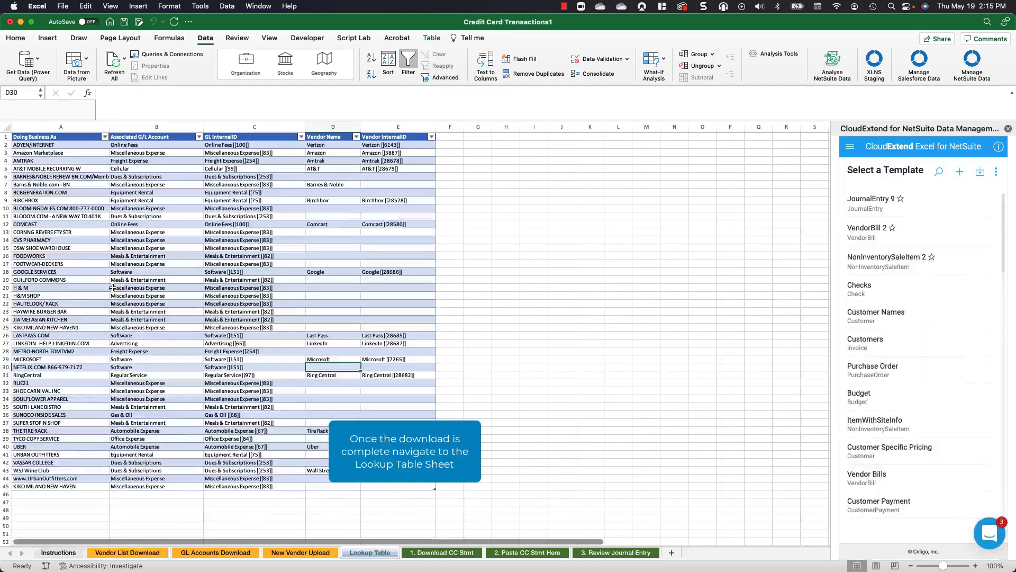
- Enter Netflix as the Vendor Name for the NETFLIX.COM row in the Lookup Table sheet
text(Ne)
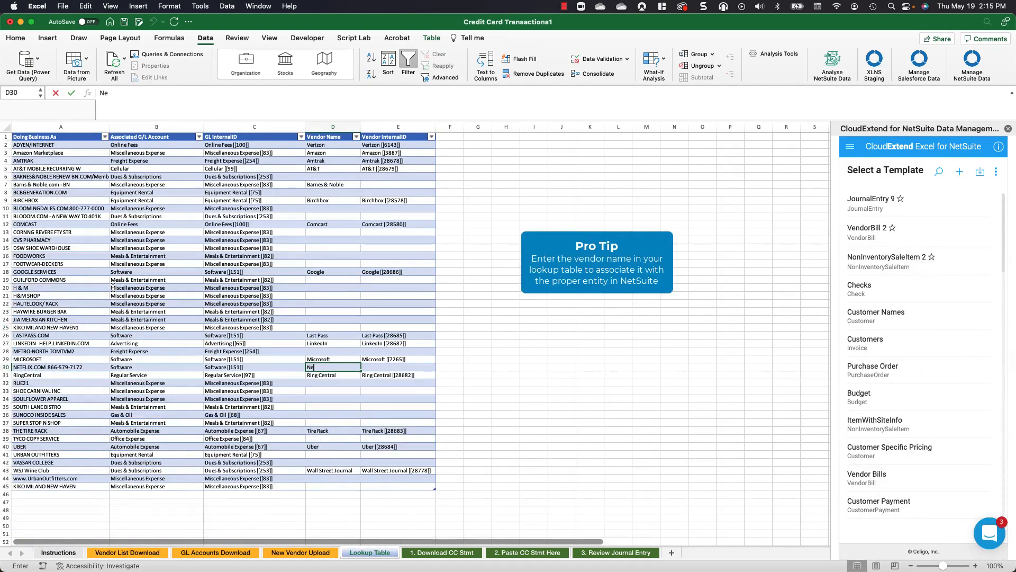
text(tflix)
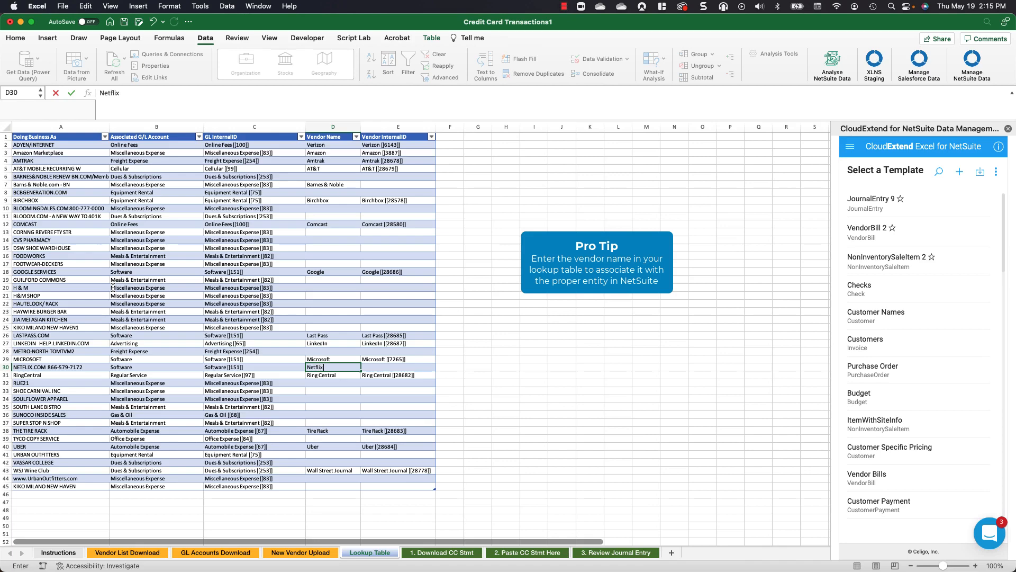
key(Tab)
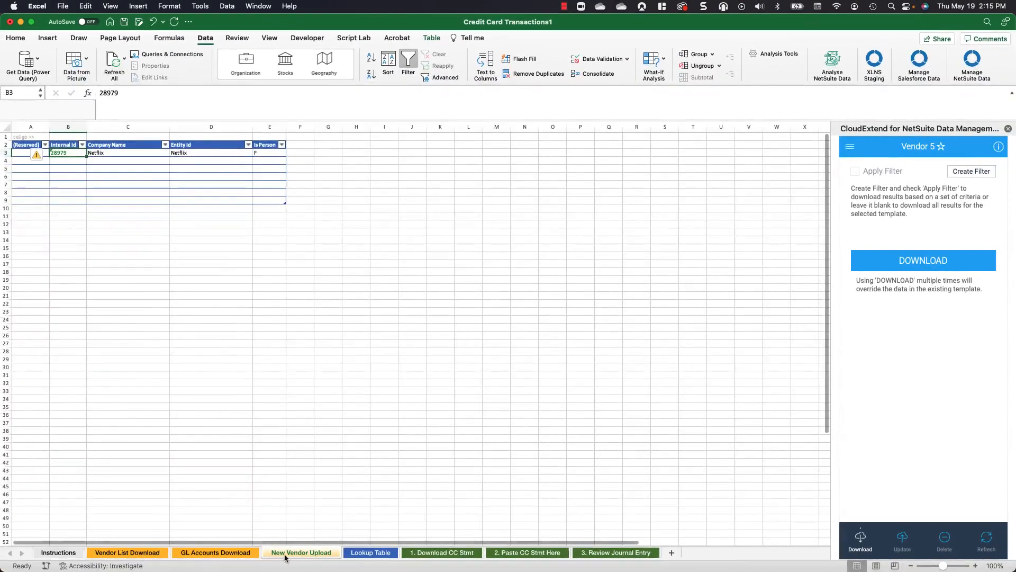
- Sort the Vendor List Download sheet by Company Name in ascending order and locate the Netflix vendor
click(149, 553)
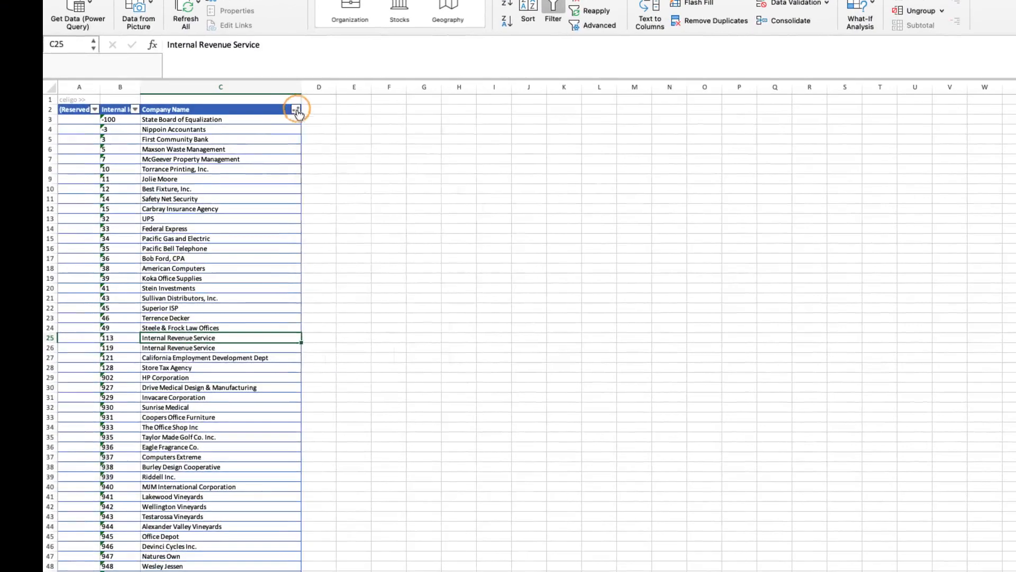
click(261, 123)
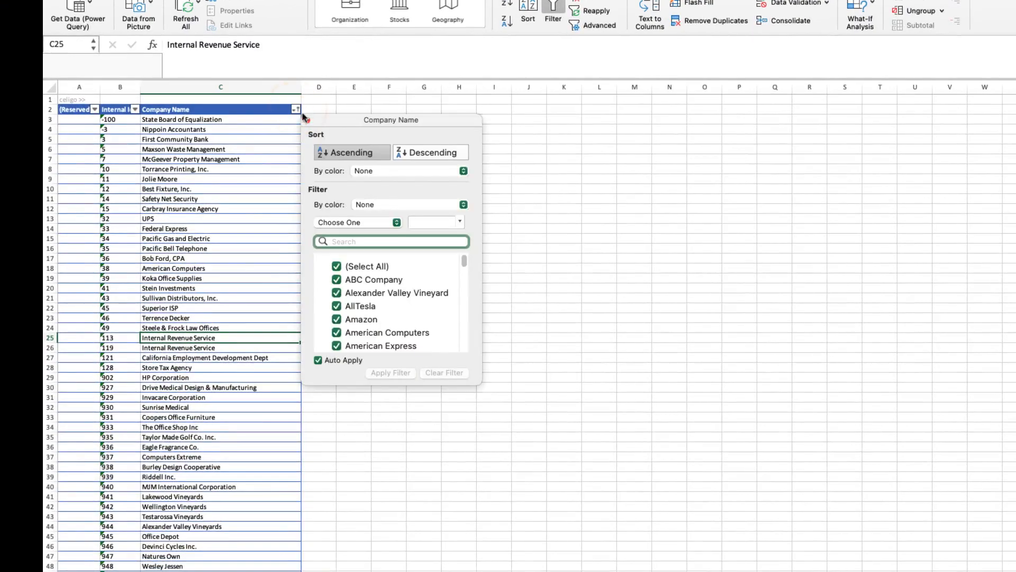
click(347, 151)
scroll(192, 400, down, 15)
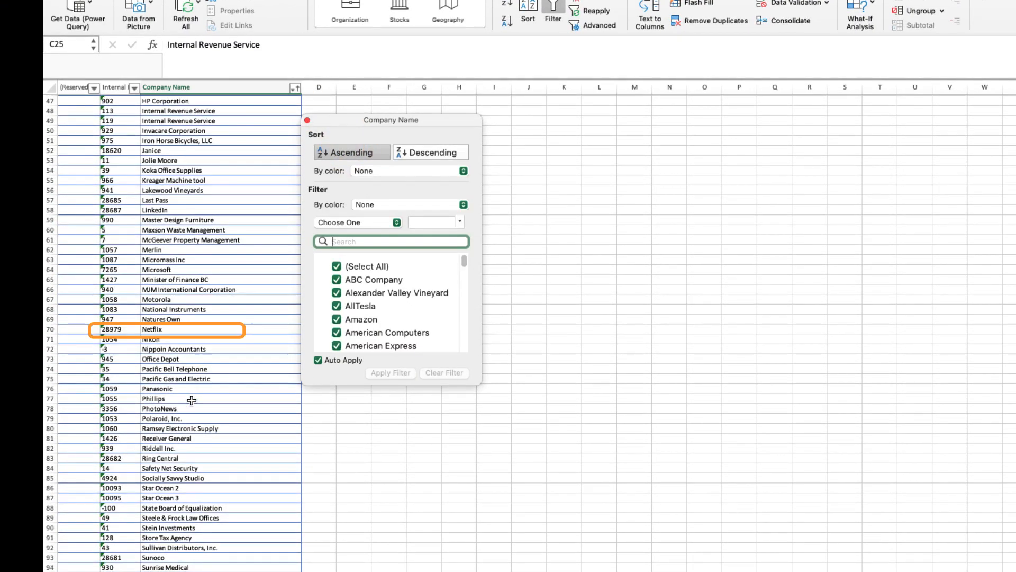
click(307, 120)
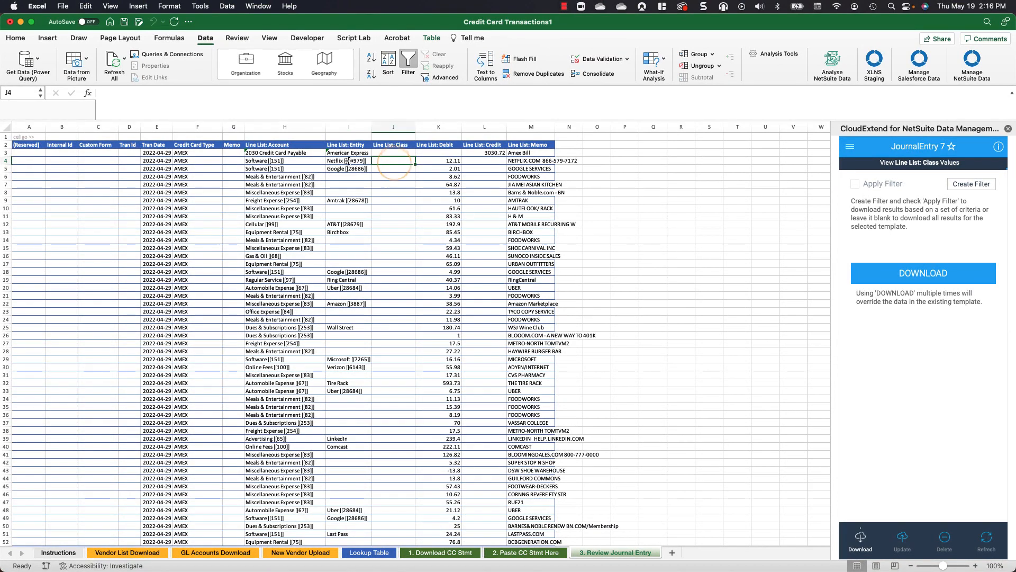
- Review the Netflix line's entity and class cells and the Amex Bill line's entity, credit and memo in the Review Journal Entry sheet
key(Left)
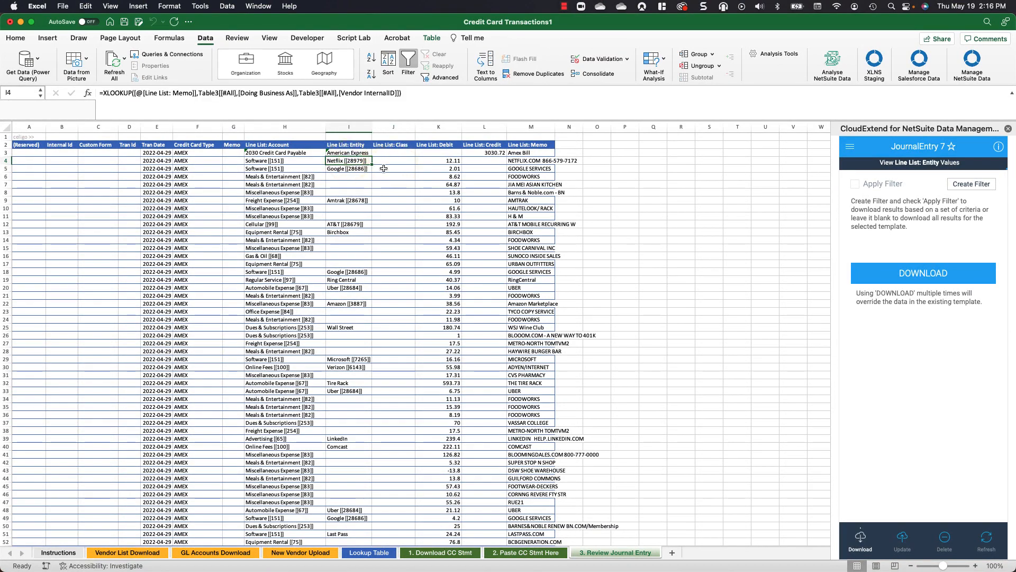
click(397, 162)
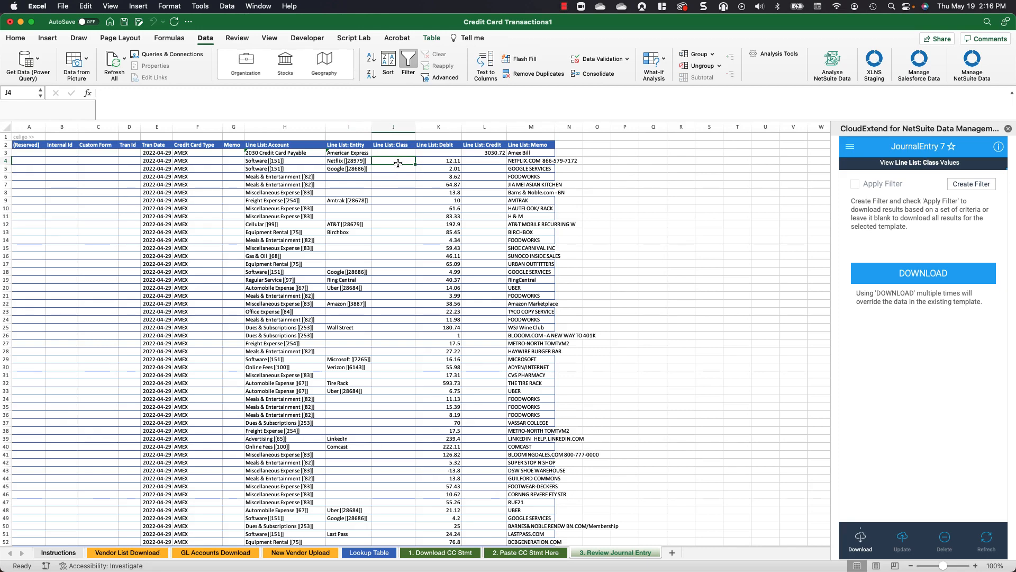
click(480, 155)
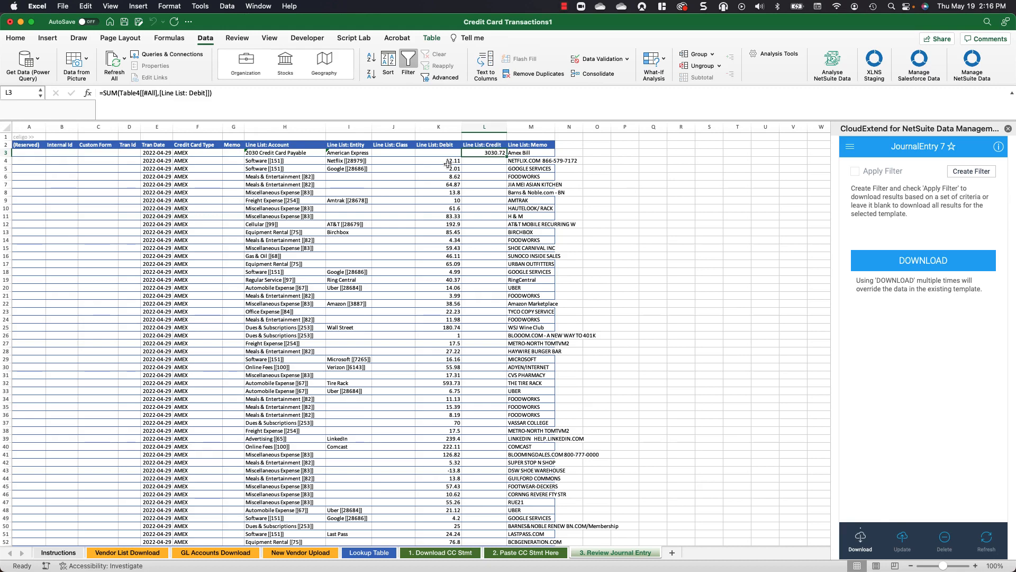
click(524, 153)
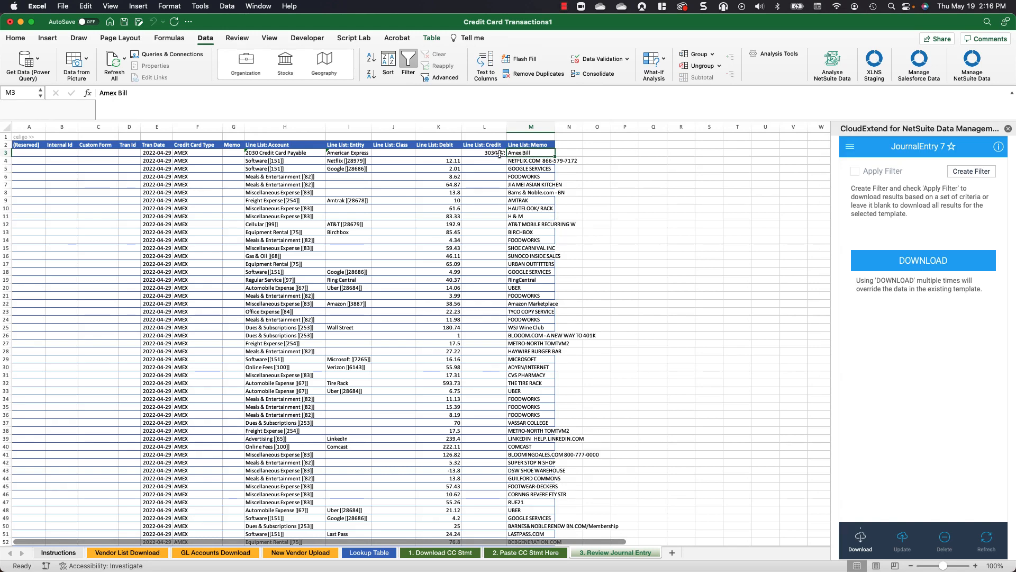
click(350, 153)
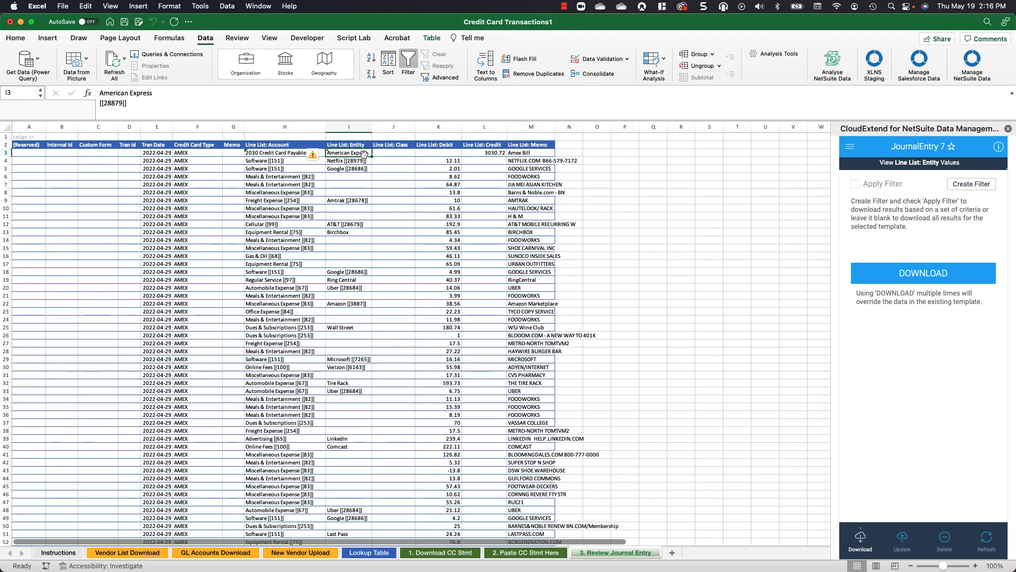
click(496, 153)
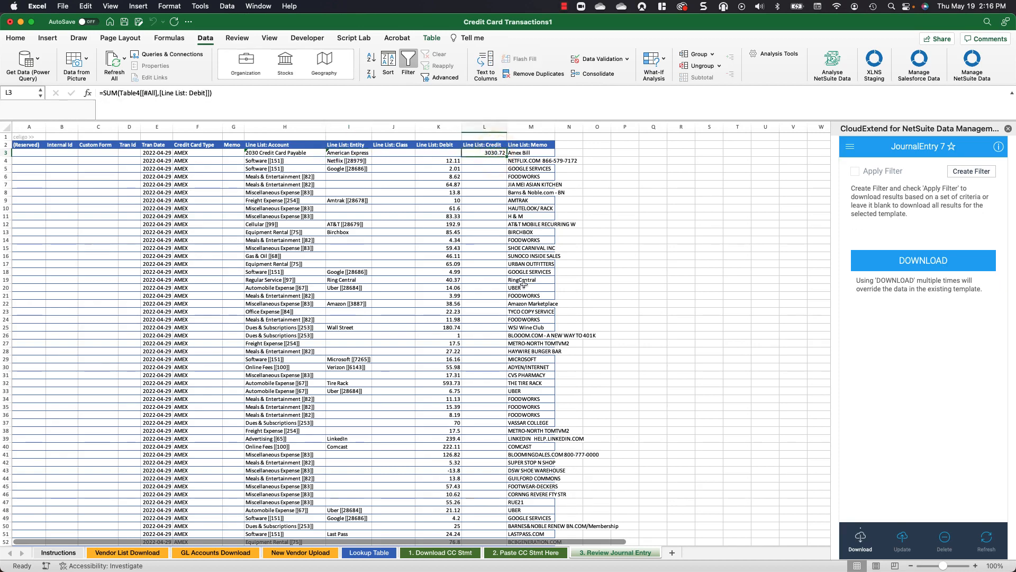
- Look through the journal's debit lines and inspect the DSW SHOE WAREHOUSE line's debit and credit cells
scroll(524, 286, down, 6)
scroll(524, 284, up, 6)
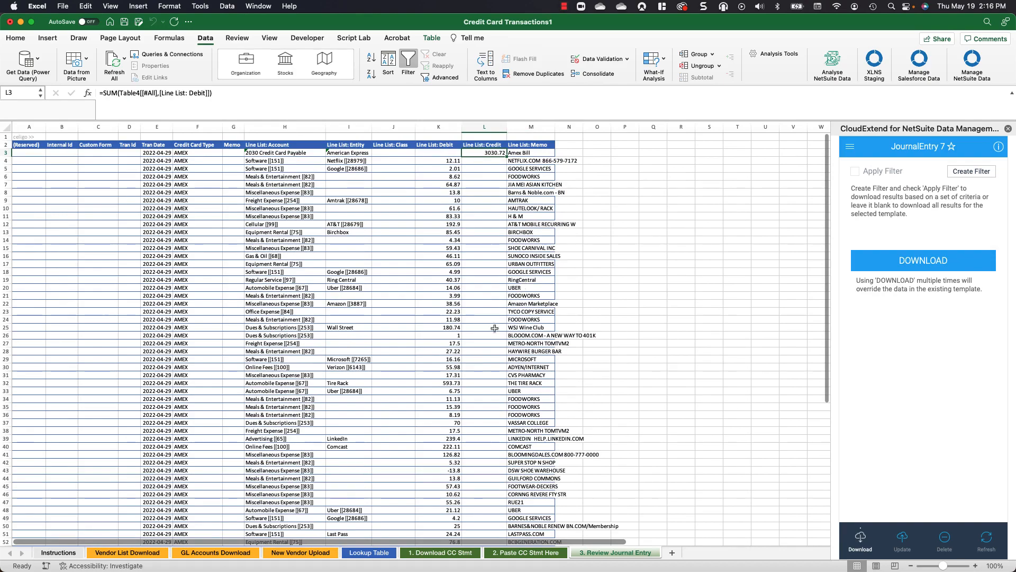
scroll(434, 418, down, 3)
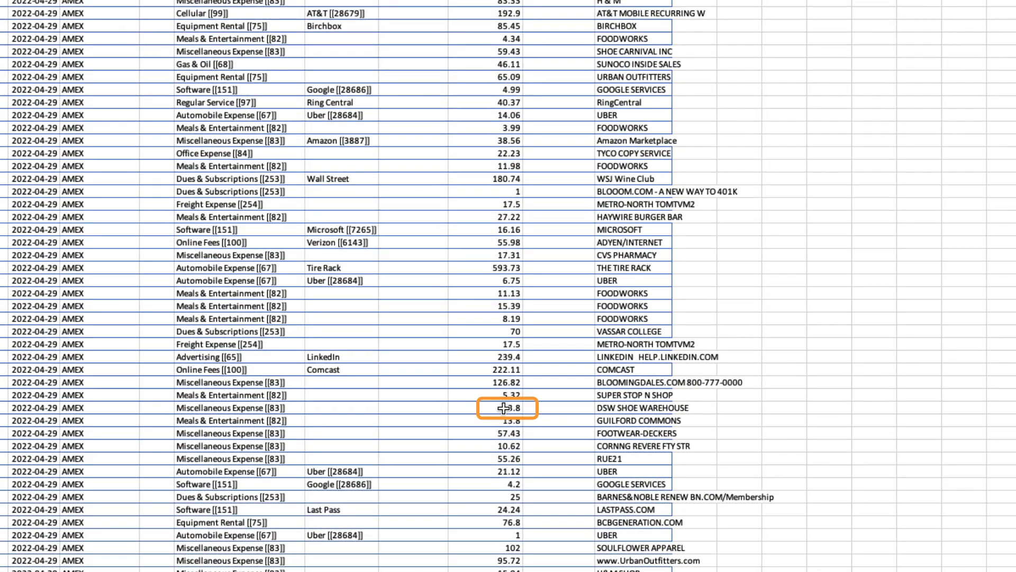
click(494, 409)
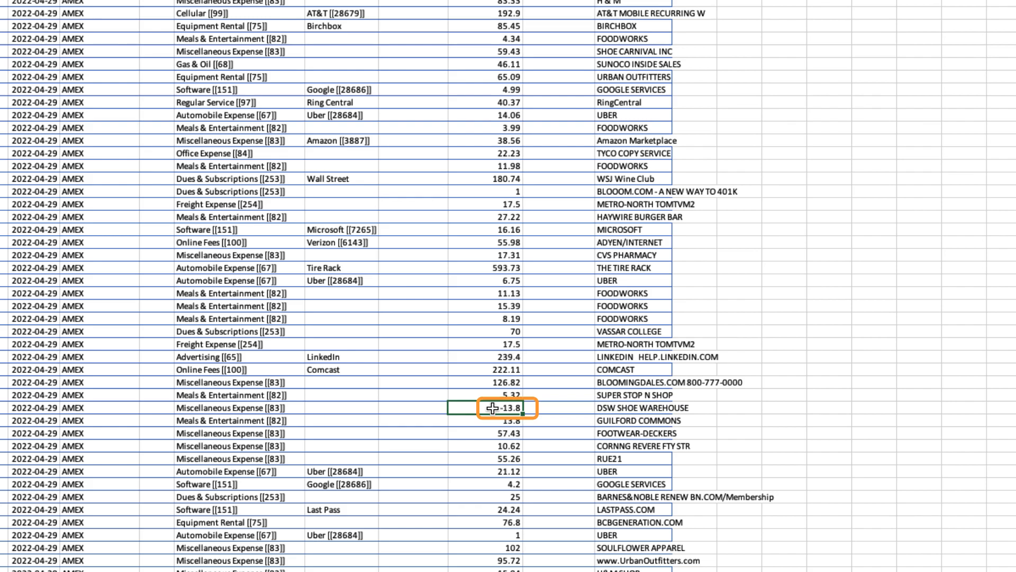
click(544, 409)
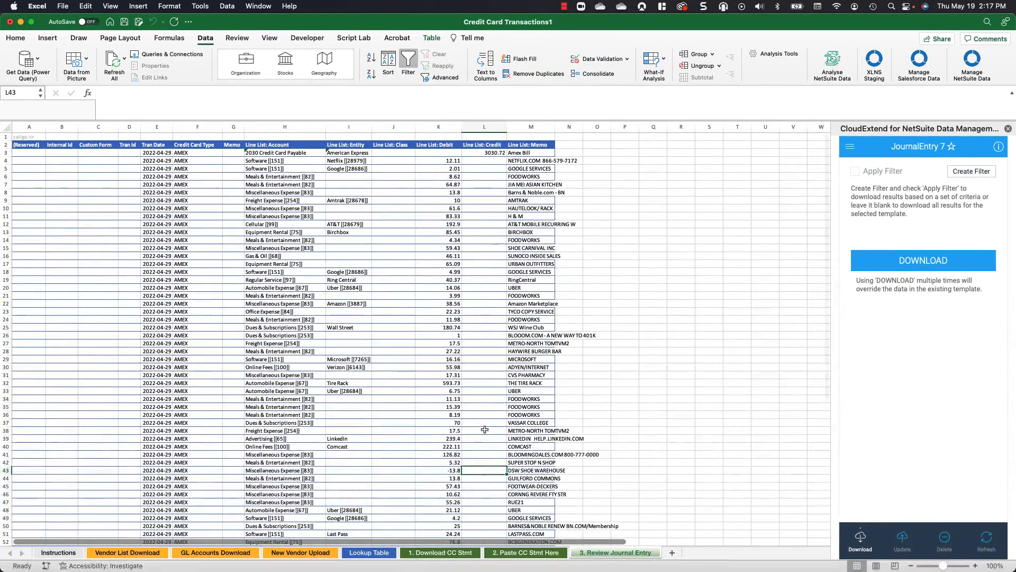
- Upsert the selected journal entry to NetSuite and check the Internal Id column down the sheet
click(252, 209)
click(902, 537)
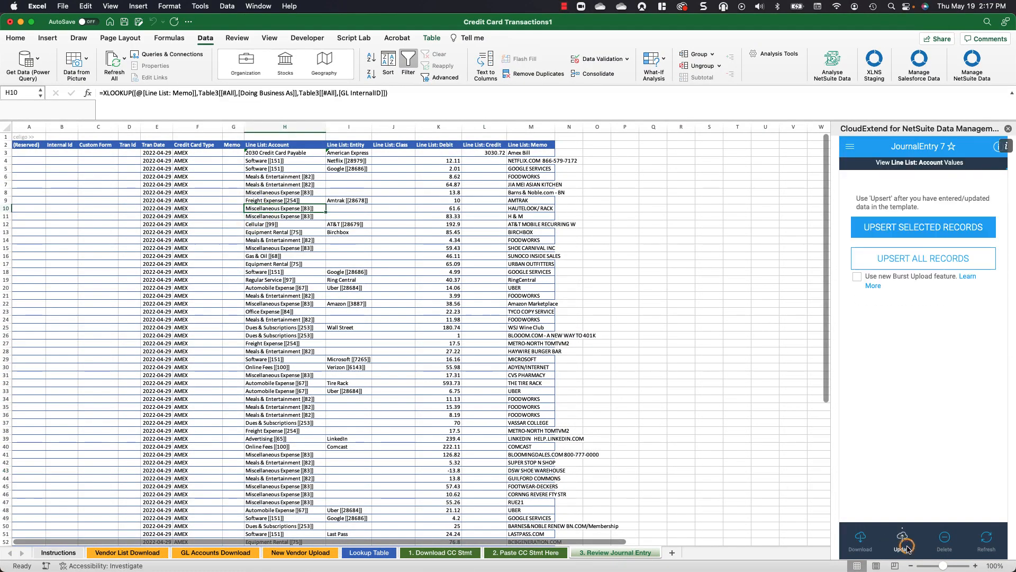
click(902, 231)
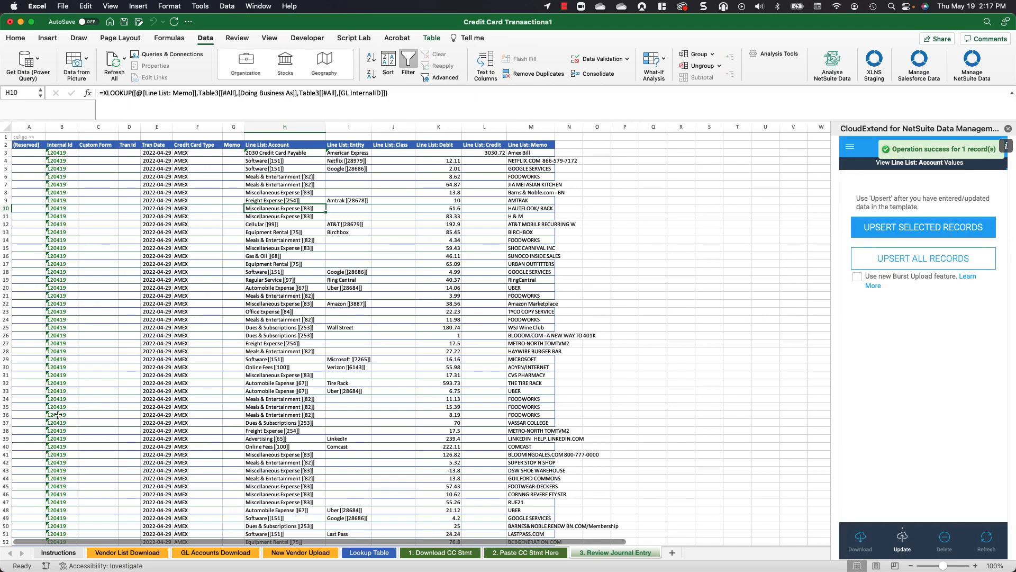
scroll(58, 415, down, 6)
scroll(58, 415, up, 6)
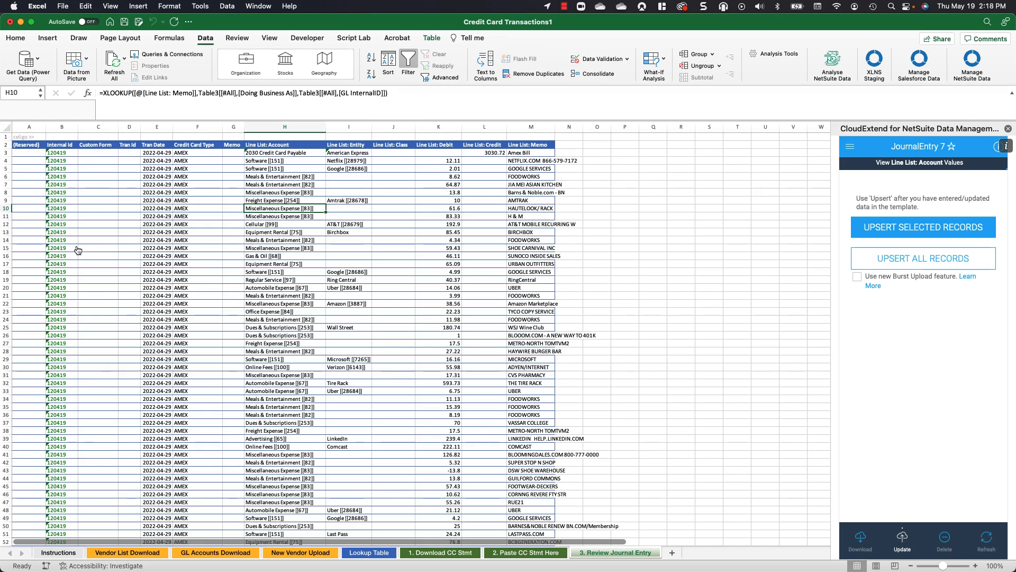
- Switch to NetSuite in Microsoft Edge, refresh the Journals list, and view the American Express journal dated 04/29/2022 and its lines
key(super+Tab)
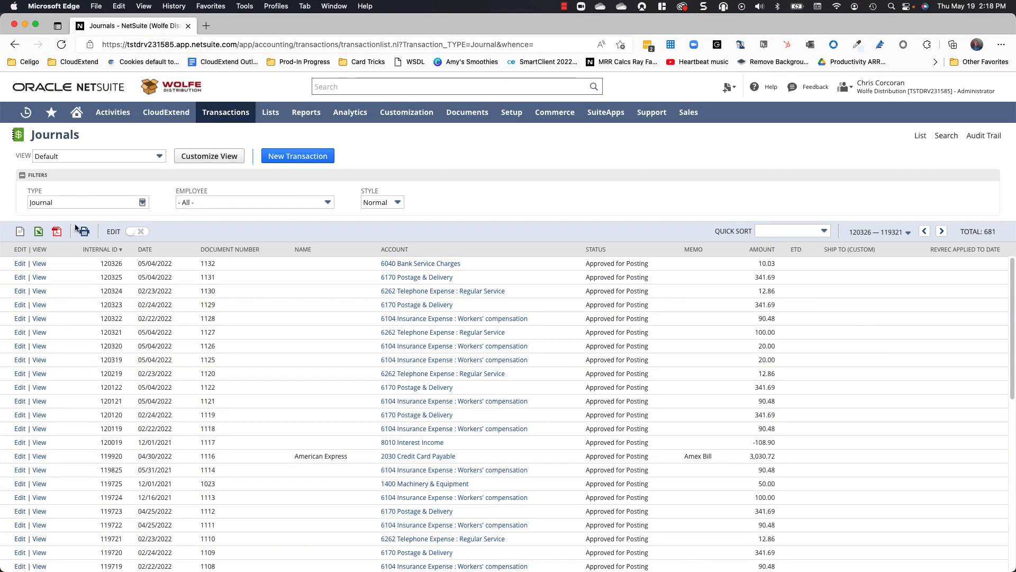
click(62, 46)
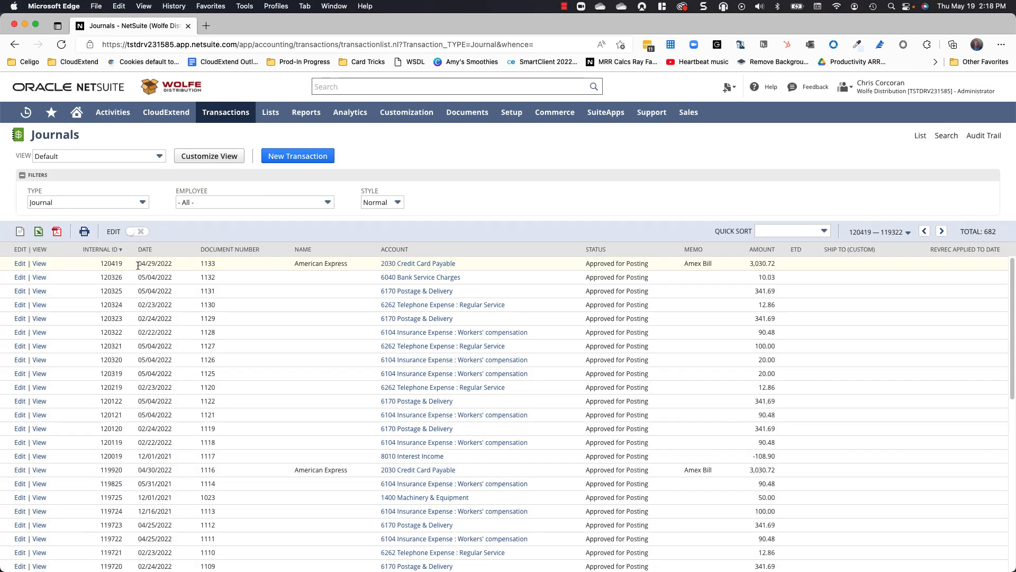
click(40, 264)
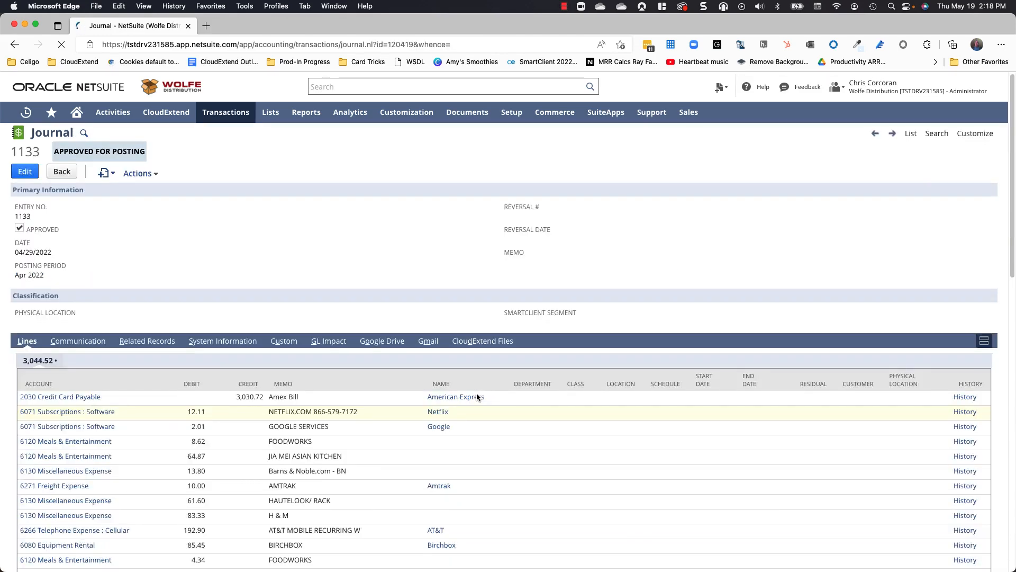
scroll(477, 397, down, 2)
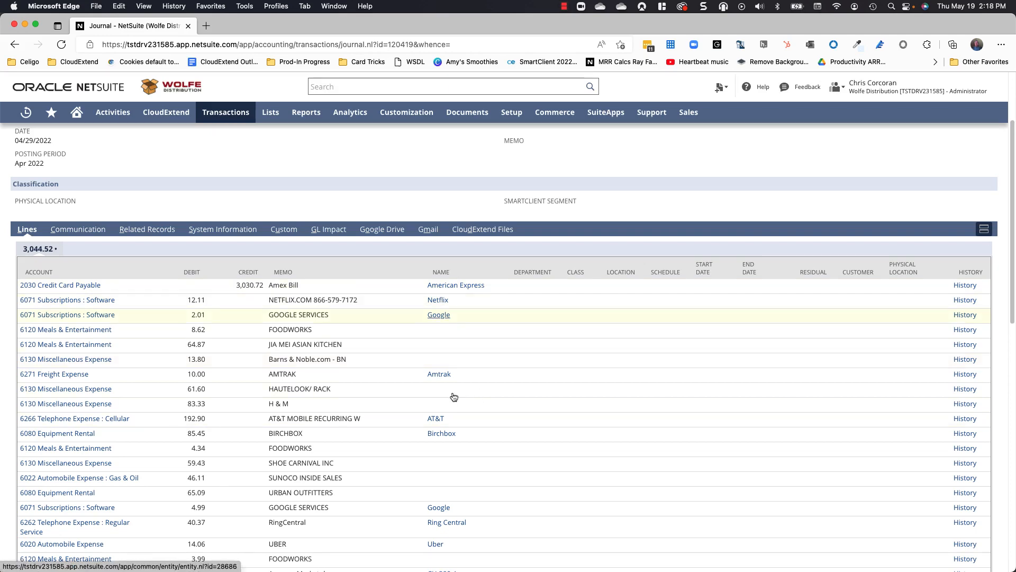
scroll(453, 394, down, 5)
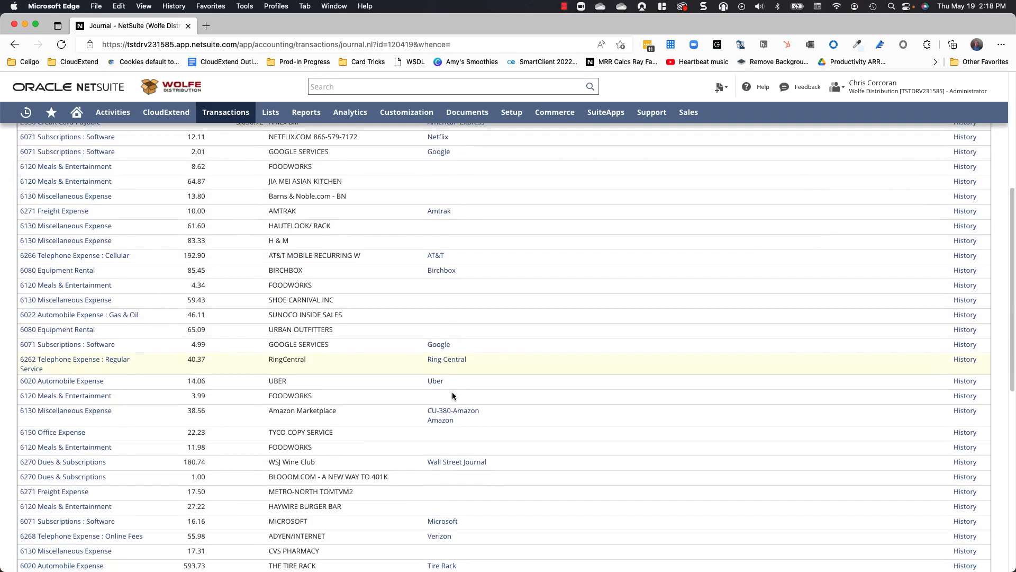
scroll(452, 391, up, 3)
- Open the American Express vendor record from the journal in a new browser tab and view its transactions
right_click(444, 265)
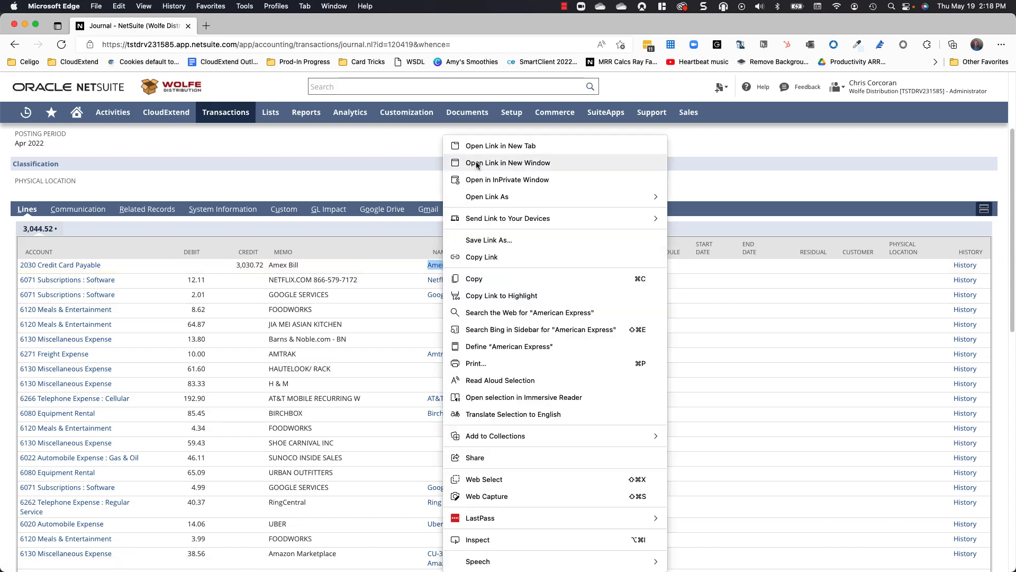
click(481, 146)
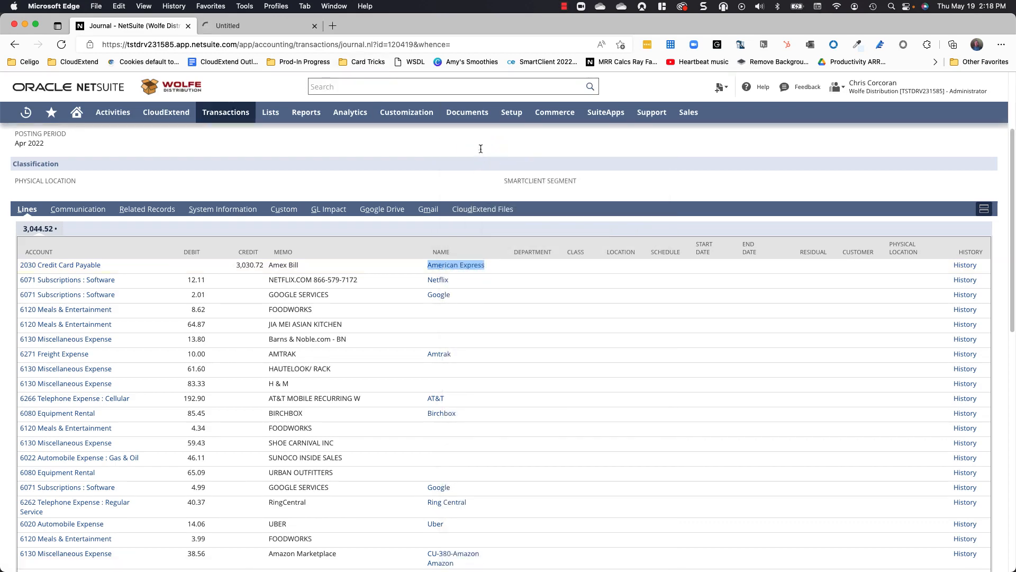
key(ctrl+Tab)
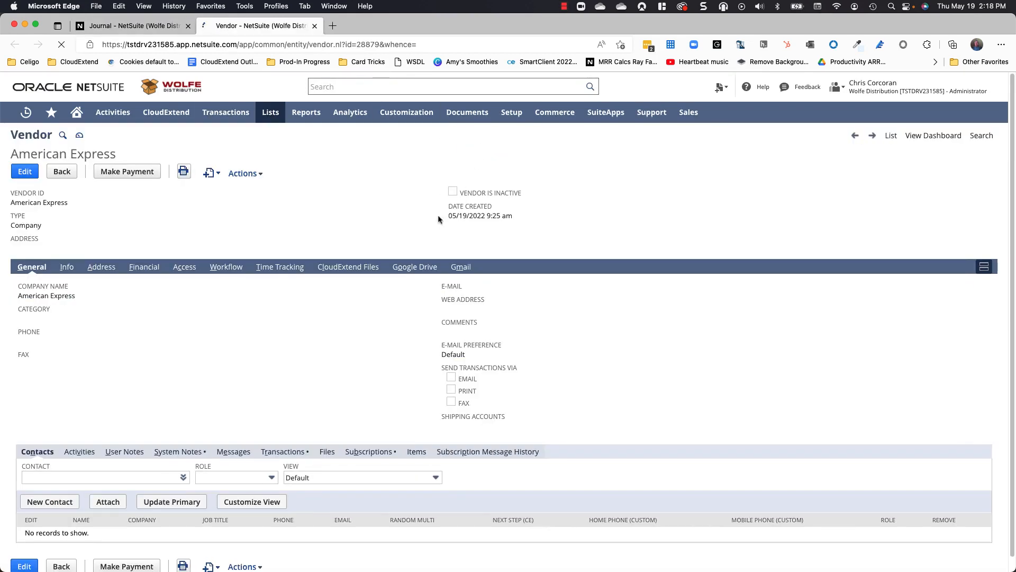
click(285, 451)
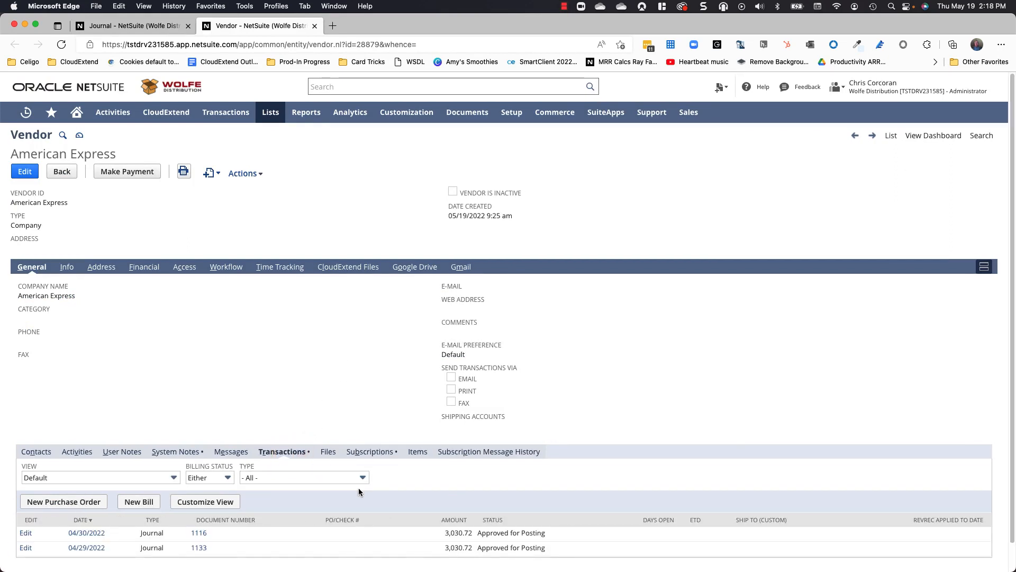
scroll(359, 491, down, 1)
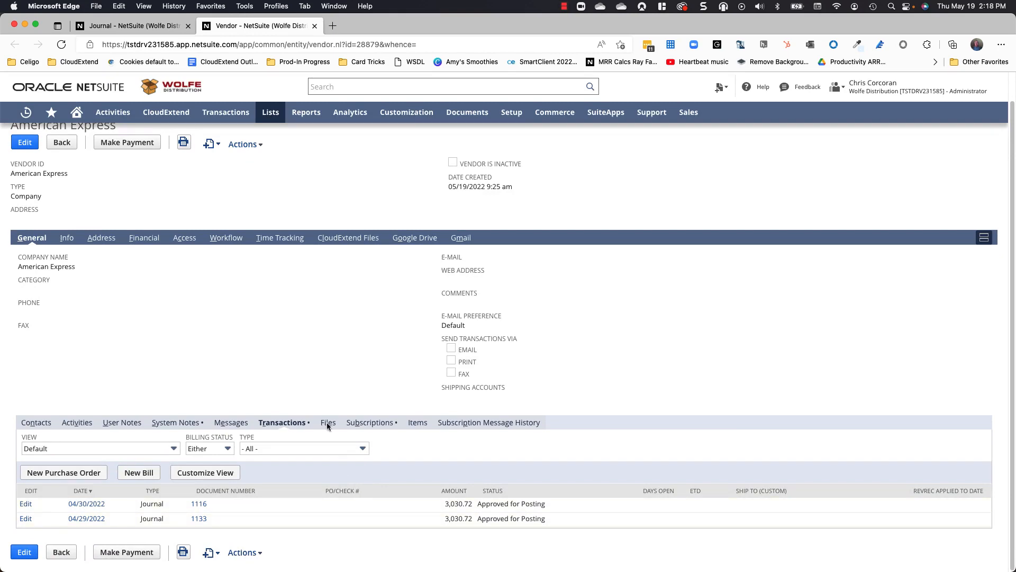
- Return to the journal, open the Amtrak vendor record in a new browser tab and view its transactions
click(135, 26)
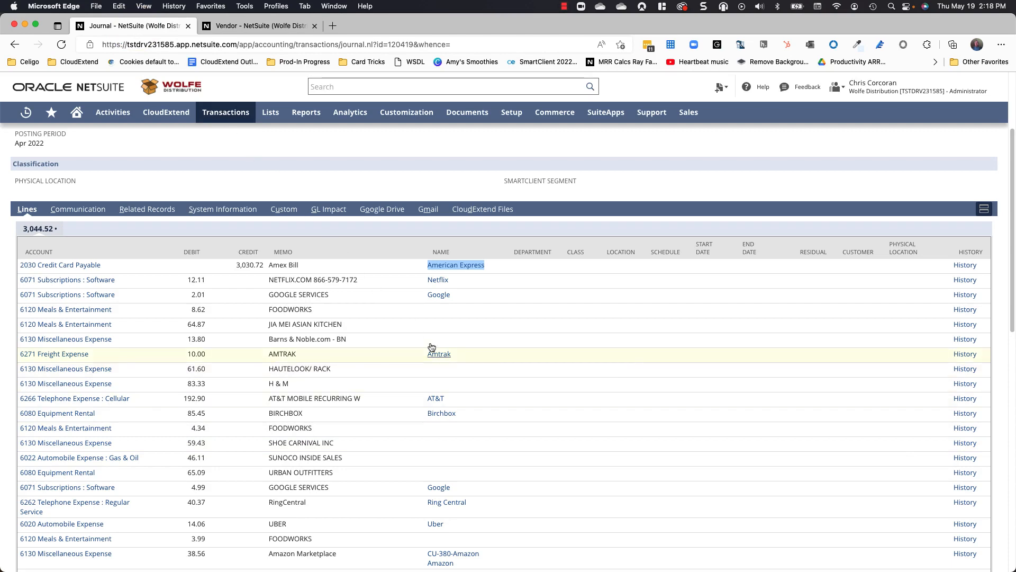
right_click(441, 358)
click(468, 145)
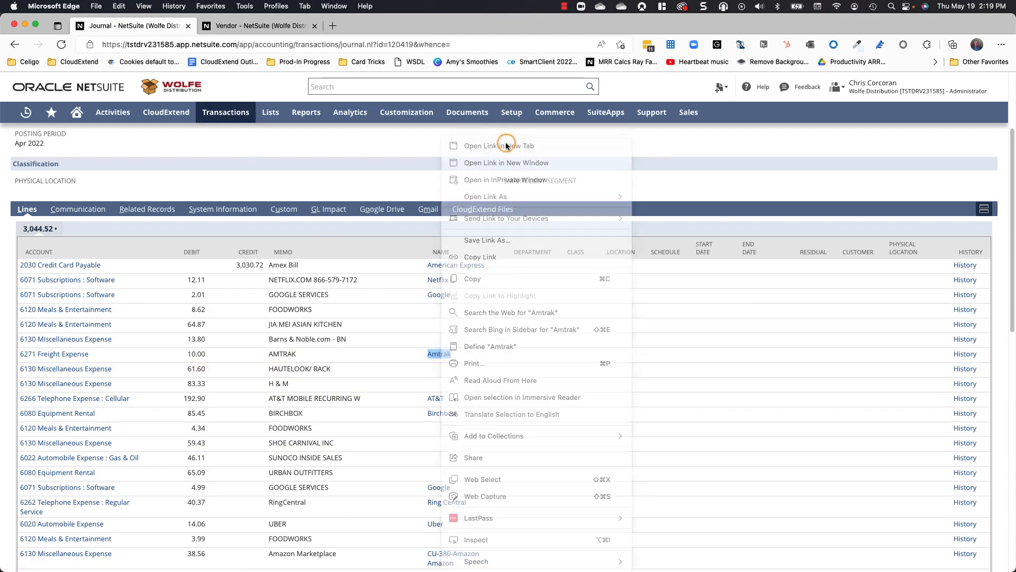
click(364, 25)
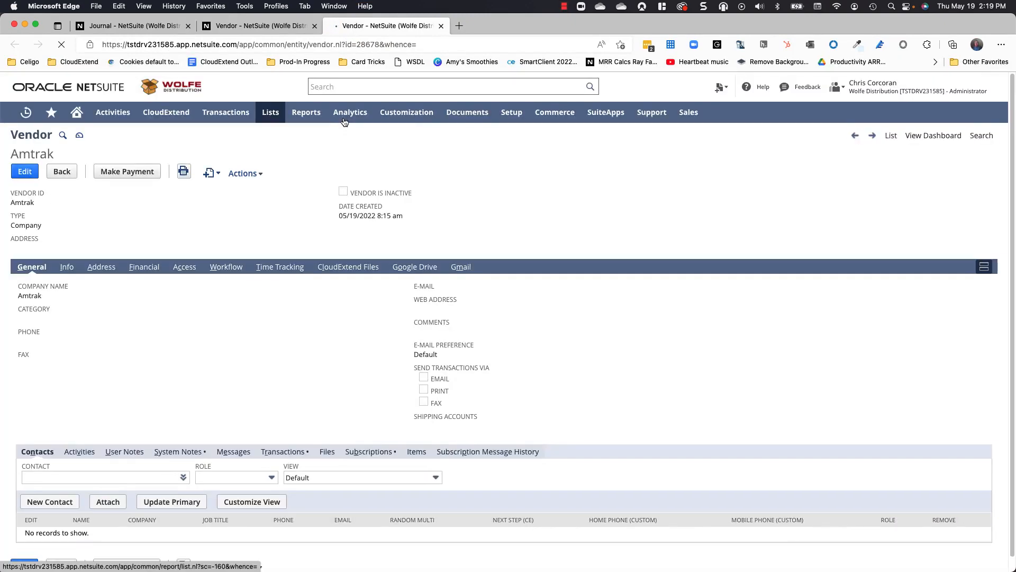
click(285, 453)
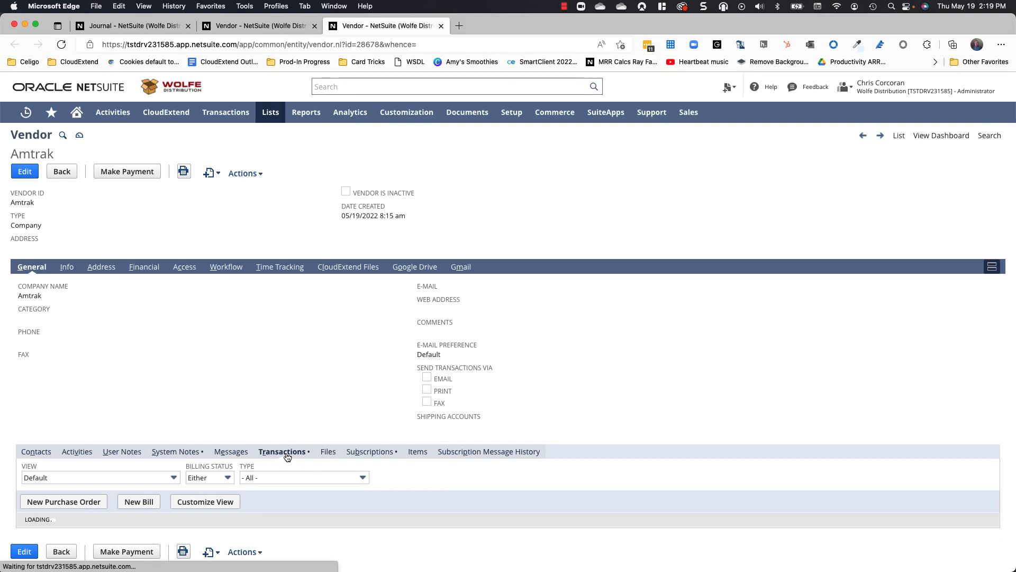
scroll(286, 453, down, 2)
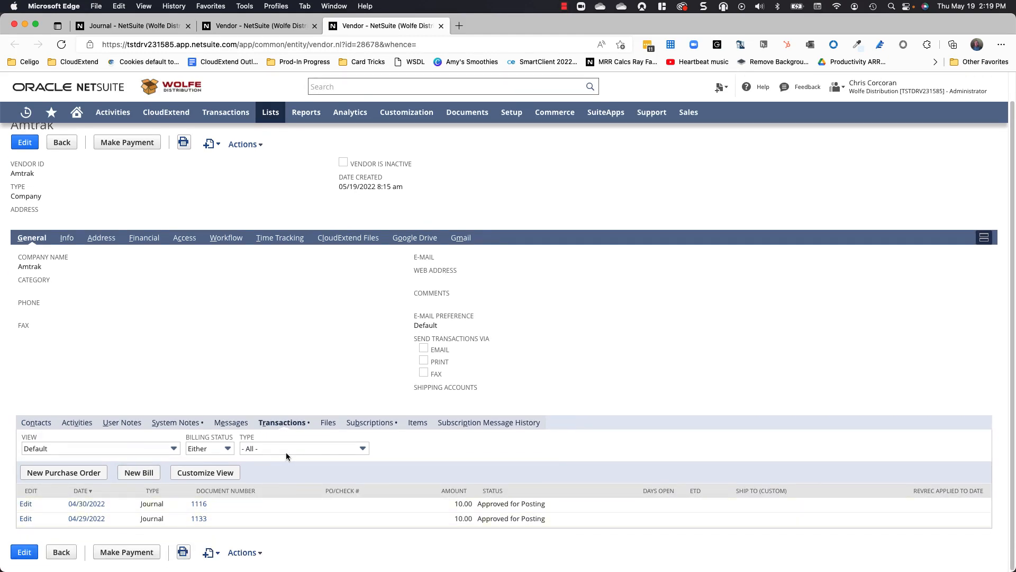
- Return to the journal, then switch to Excel and select the negative debit of the DSW SHOE WAREHOUSE line
click(149, 27)
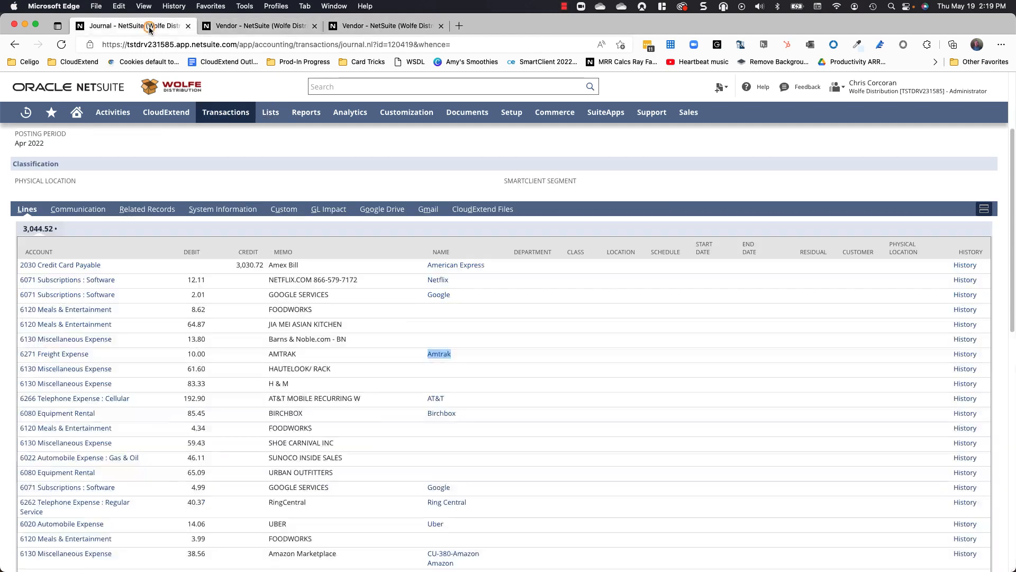
click(600, 187)
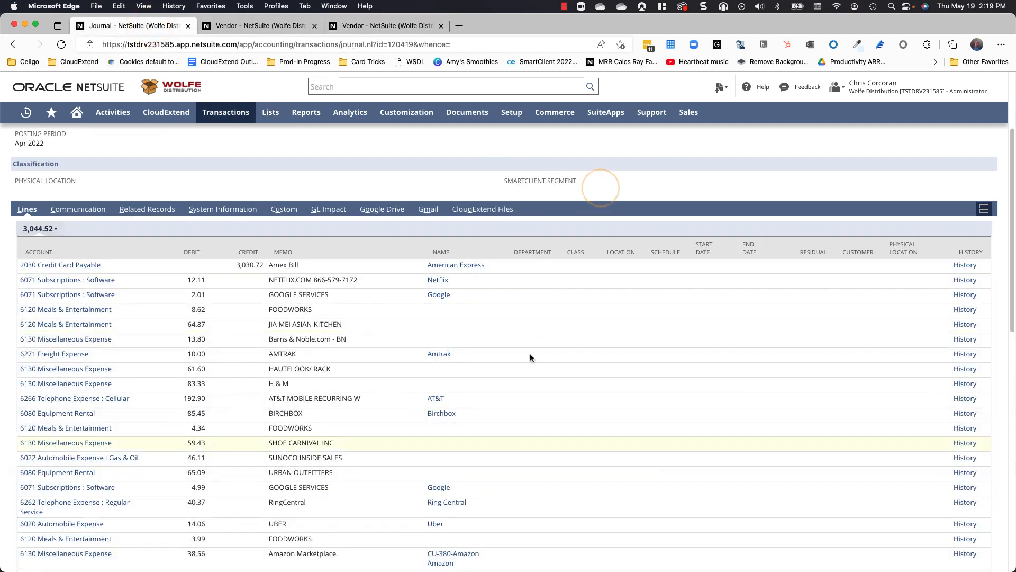
key(super+Tab)
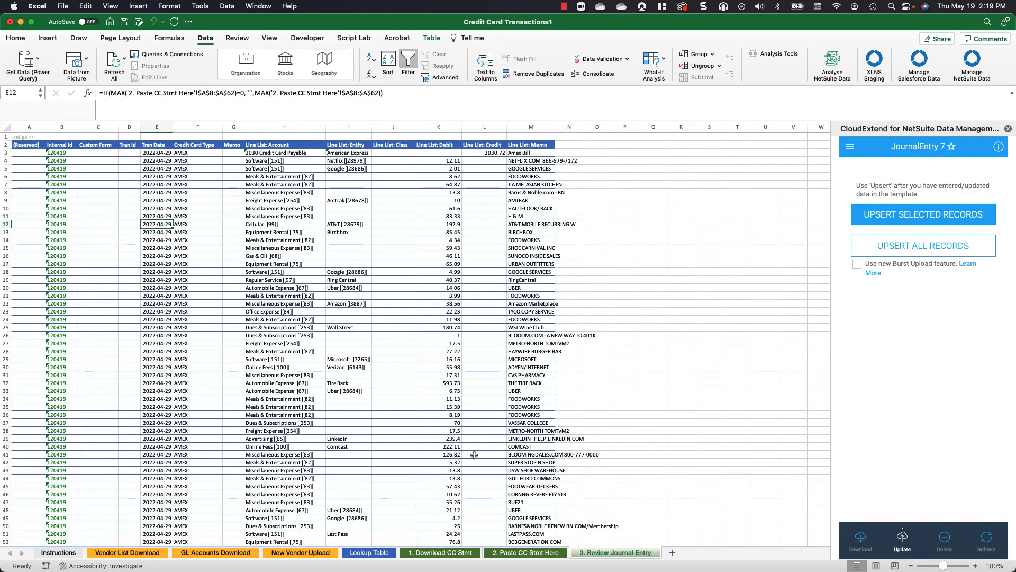
click(446, 470)
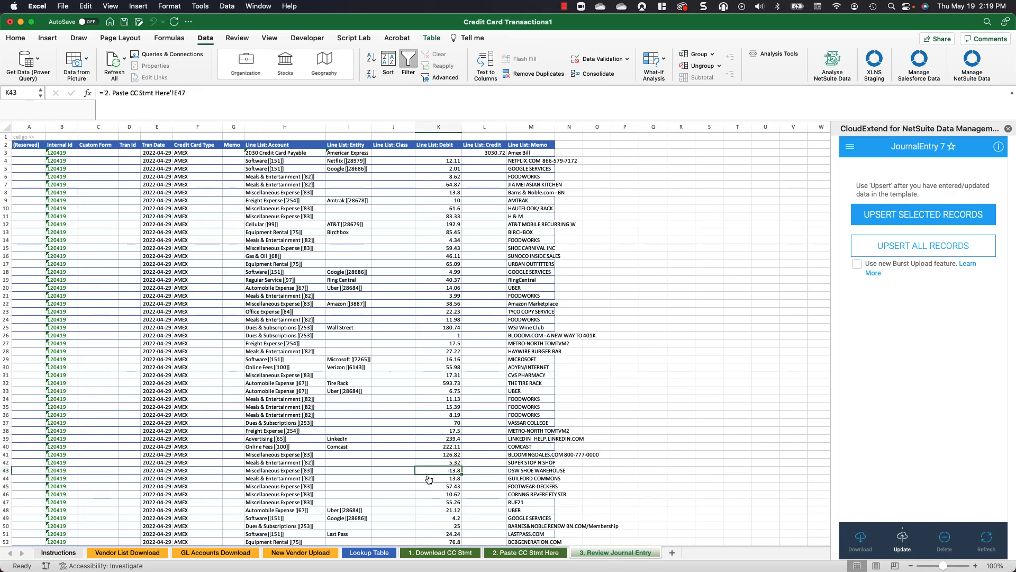
- Switch to NetSuite and check how the DSW SHOE WAREHOUSE amount is recorded in the journal's lines
key(super+Tab)
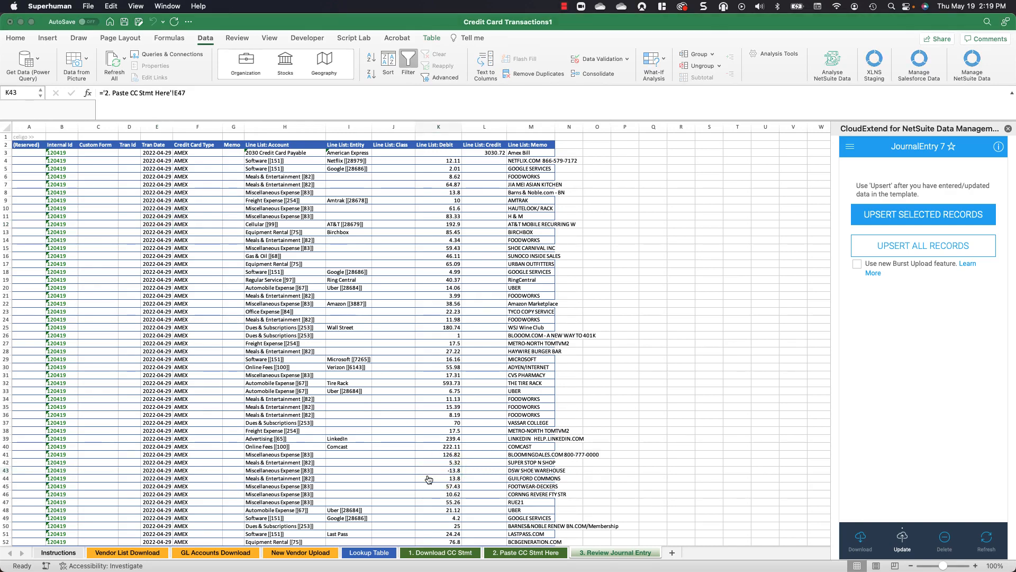
key(super+Tab)
scroll(295, 401, down, 5)
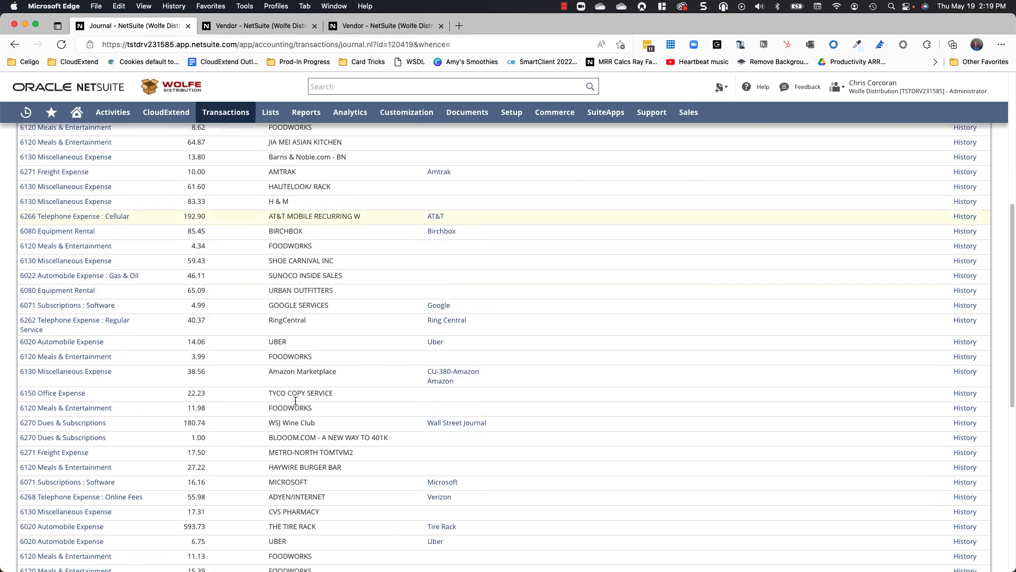
scroll(295, 401, down, 5)
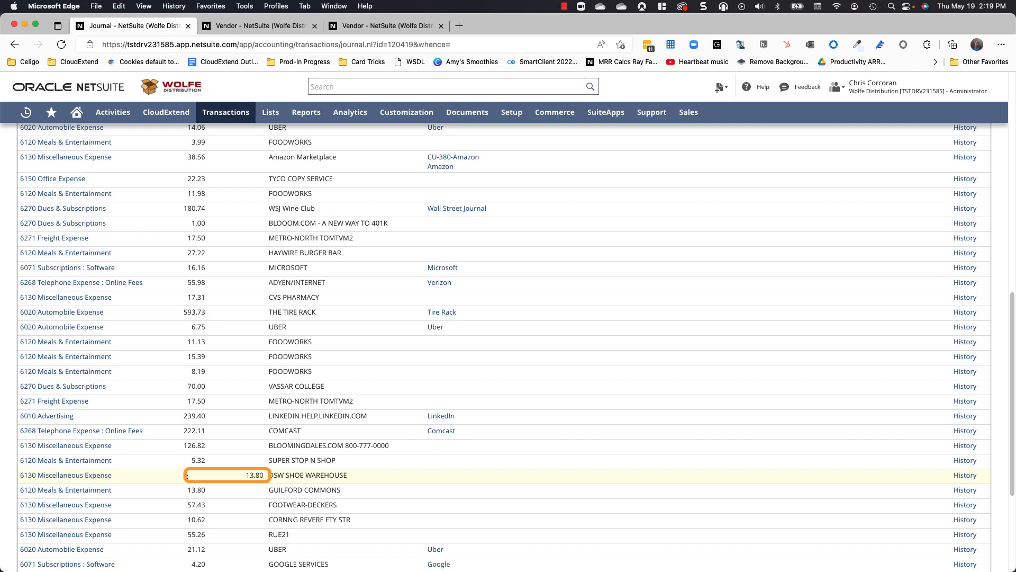
scroll(200, 455, up, 20)
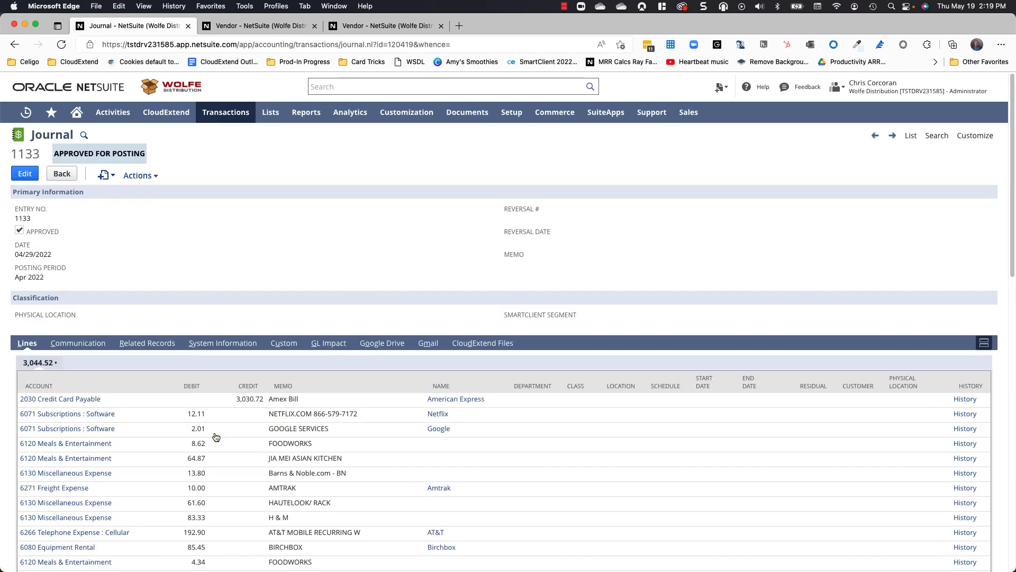
- Switch to Excel, set the Amazon Marketplace line's account to 1410 Furniture & Fixtures from the NetSuite values, and upsert the selected record
key(super+Tab)
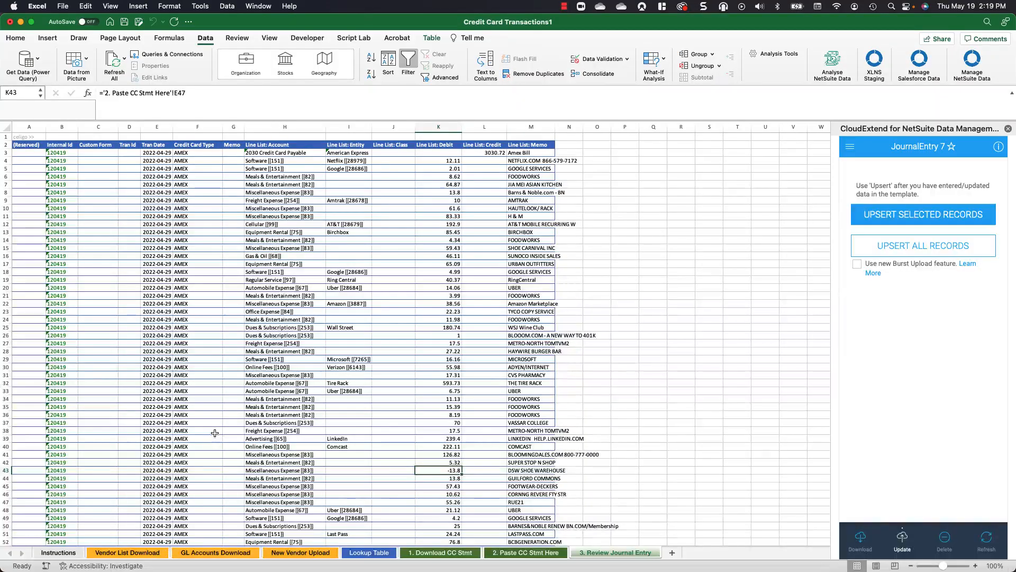
click(289, 304)
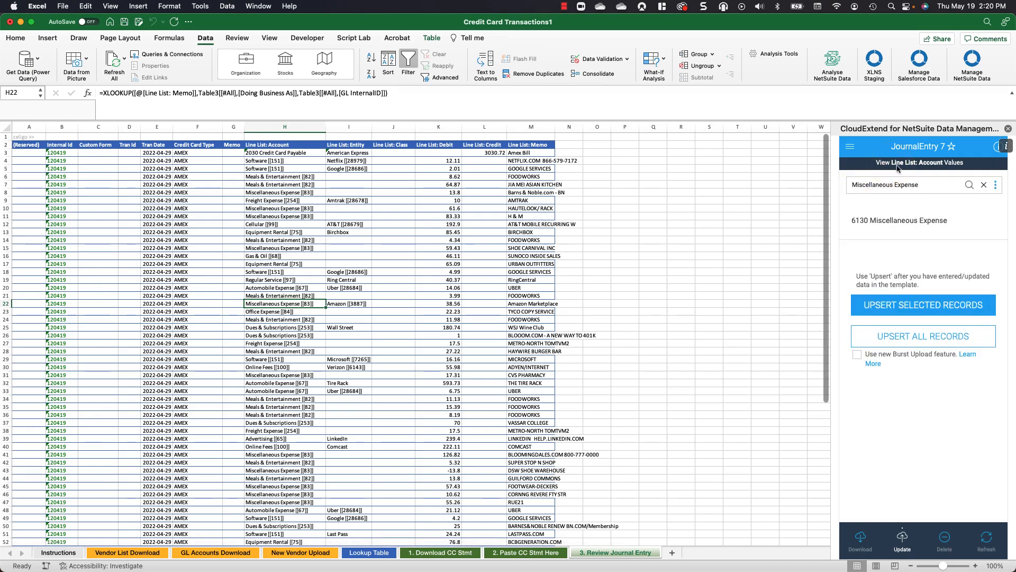
click(984, 184)
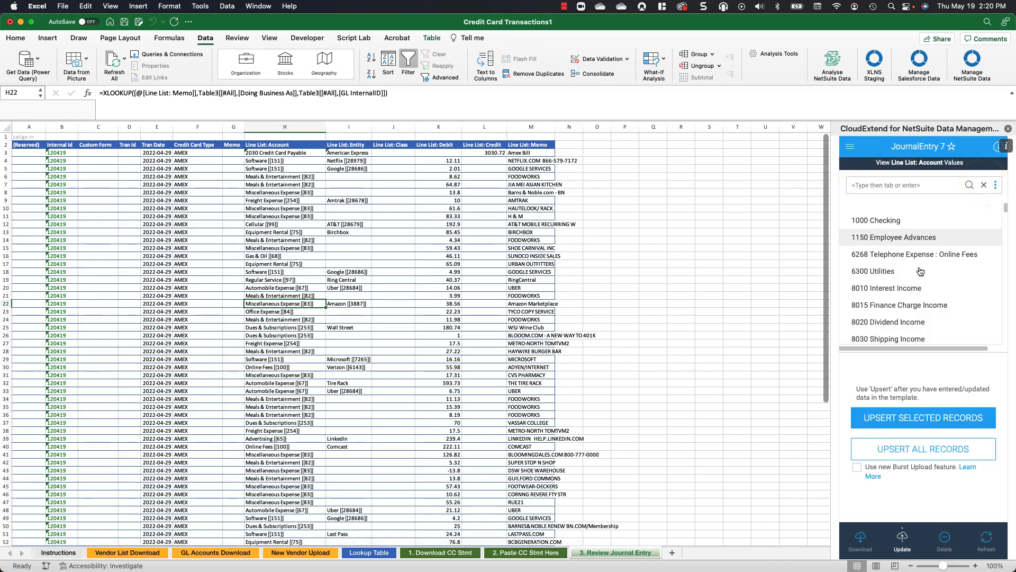
scroll(920, 271, down, 10)
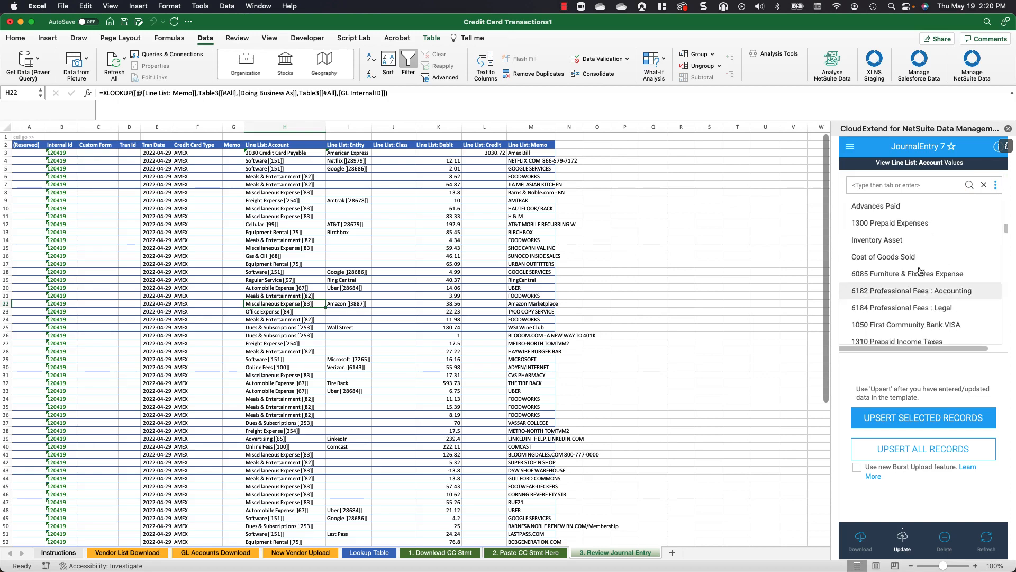
scroll(919, 271, down, 5)
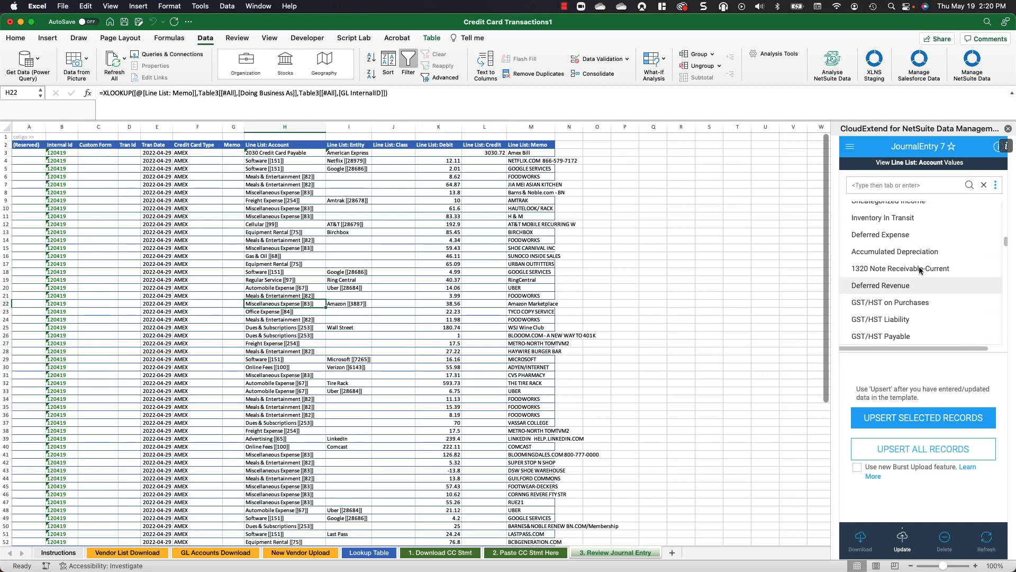
scroll(920, 270, down, 5)
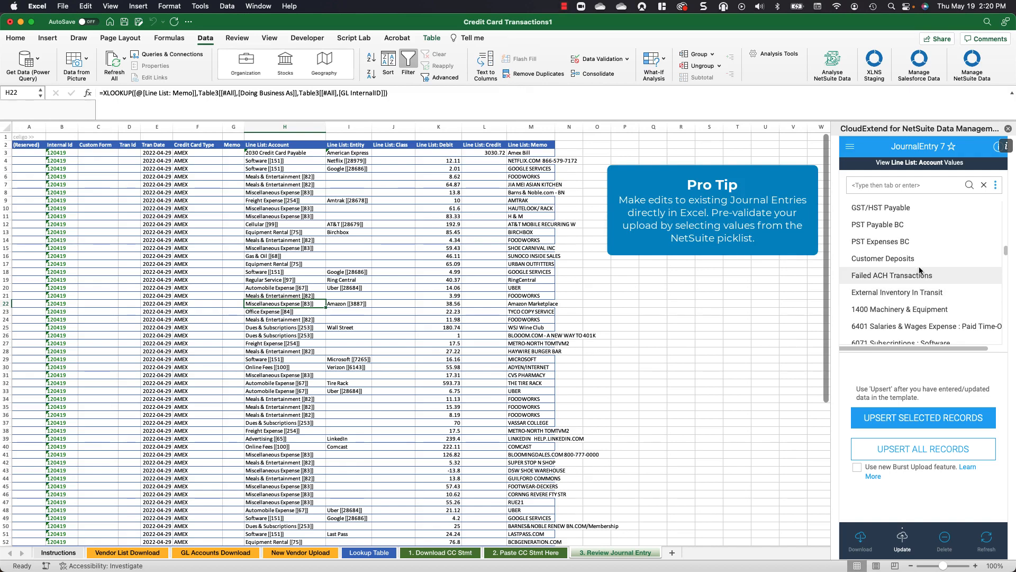
scroll(920, 270, down, 3)
click(884, 284)
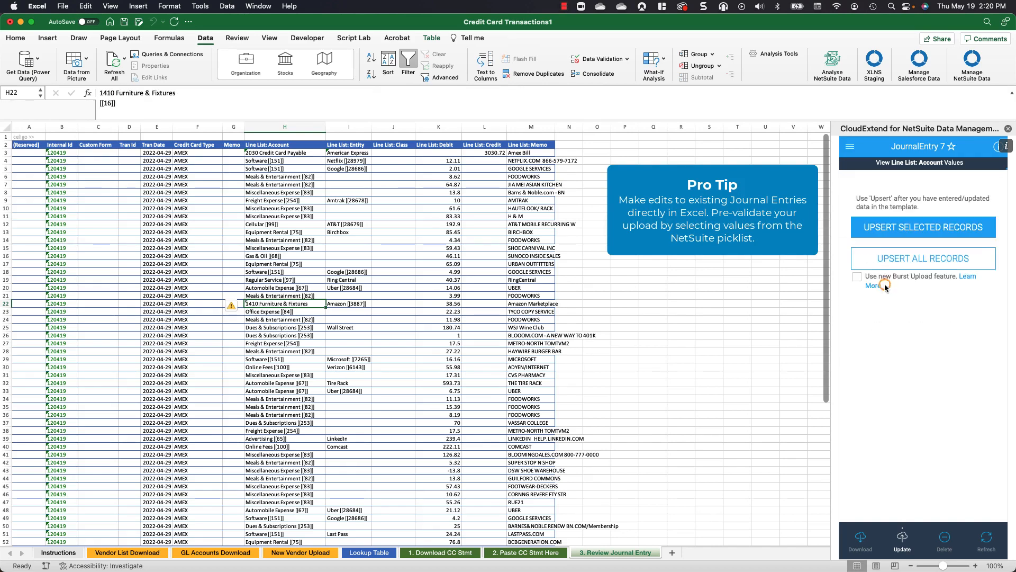
click(390, 303)
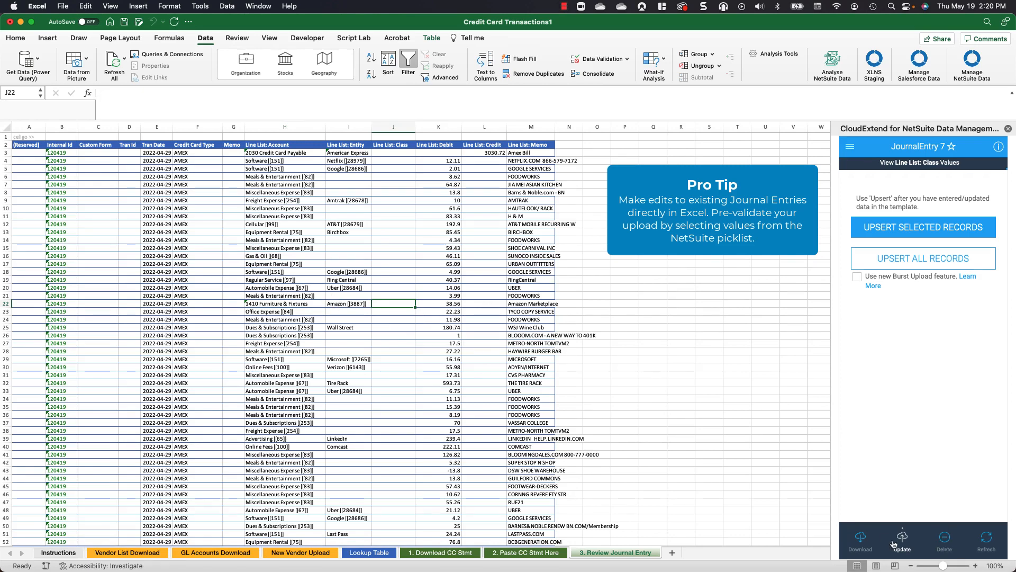
click(900, 232)
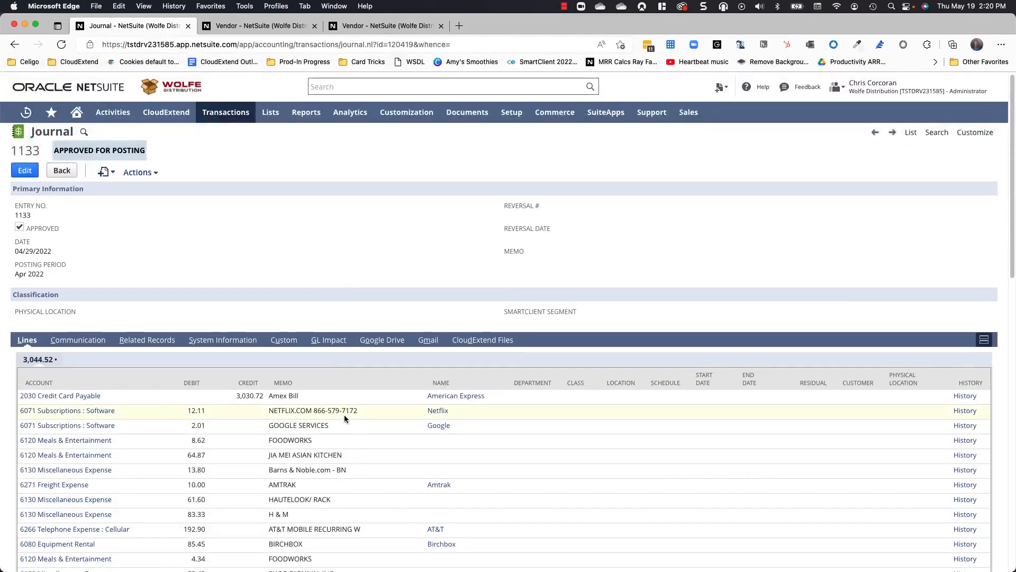
- In the NetSuite journal, search for "amazon" and refresh the page to check the account on the Amazon Marketplace line
scroll(344, 415, down, 5)
scroll(344, 414, down, 2)
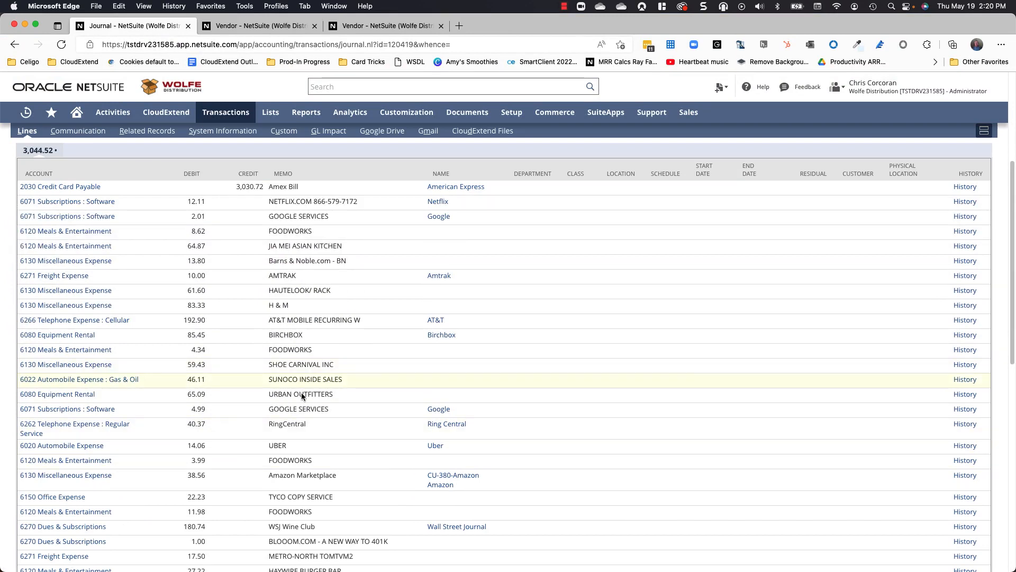
key(super+f)
text(amazon)
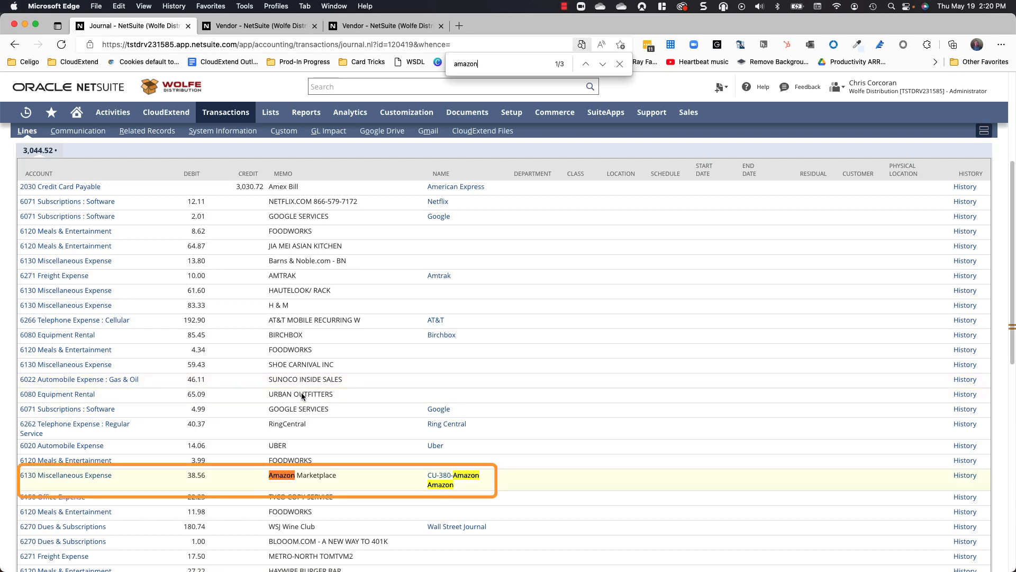
key(Escape)
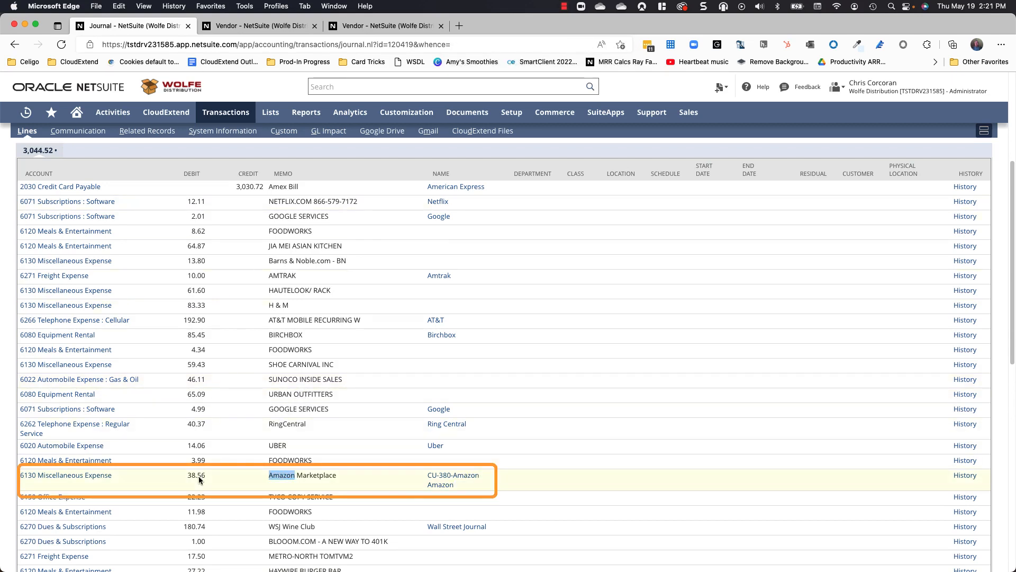
scroll(198, 477, up, 5)
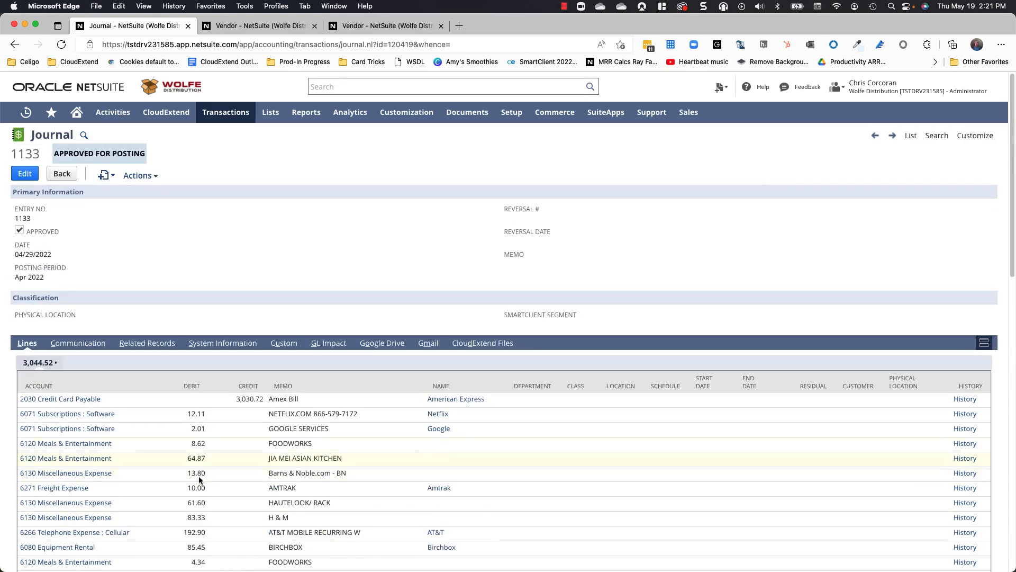
click(61, 46)
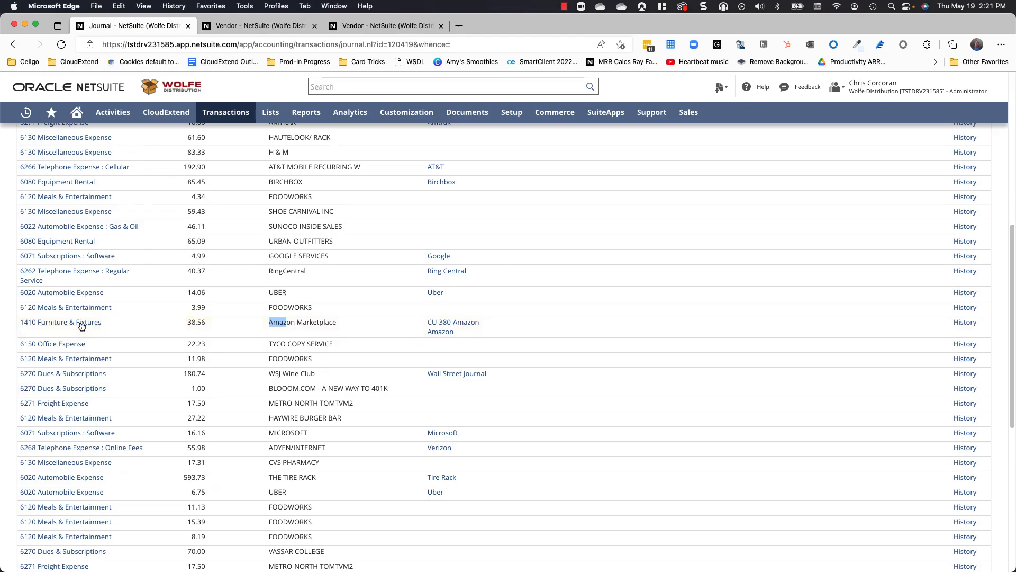
- Switch to Excel and delete the selected journal entry from NetSuite with CloudExtend
key(super+Tab)
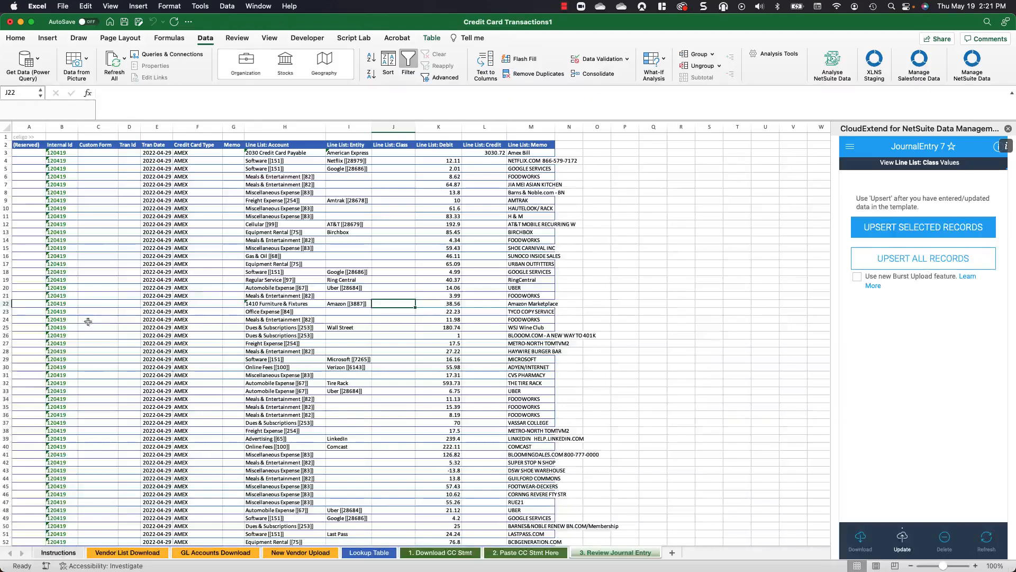
click(294, 303)
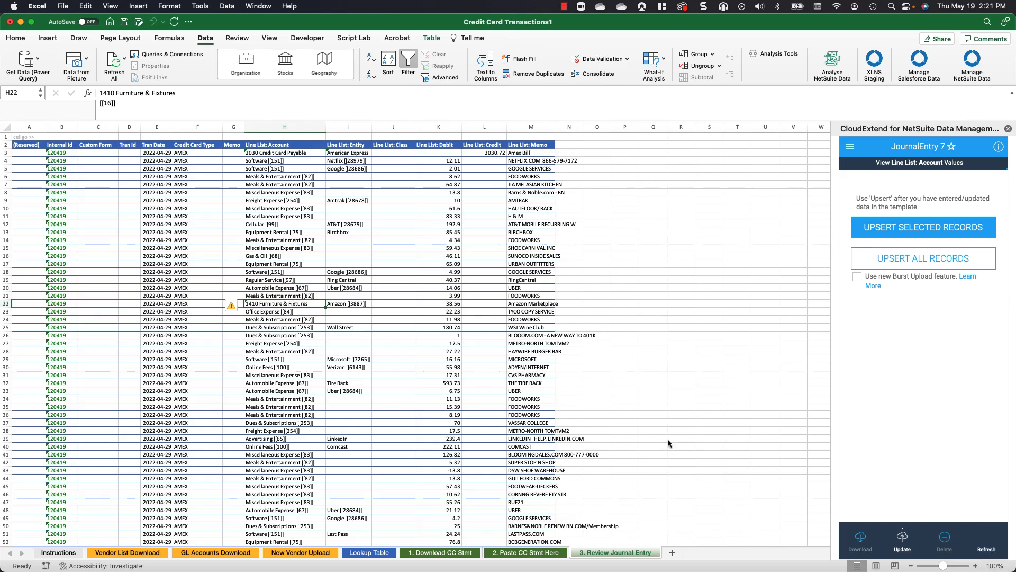
click(946, 543)
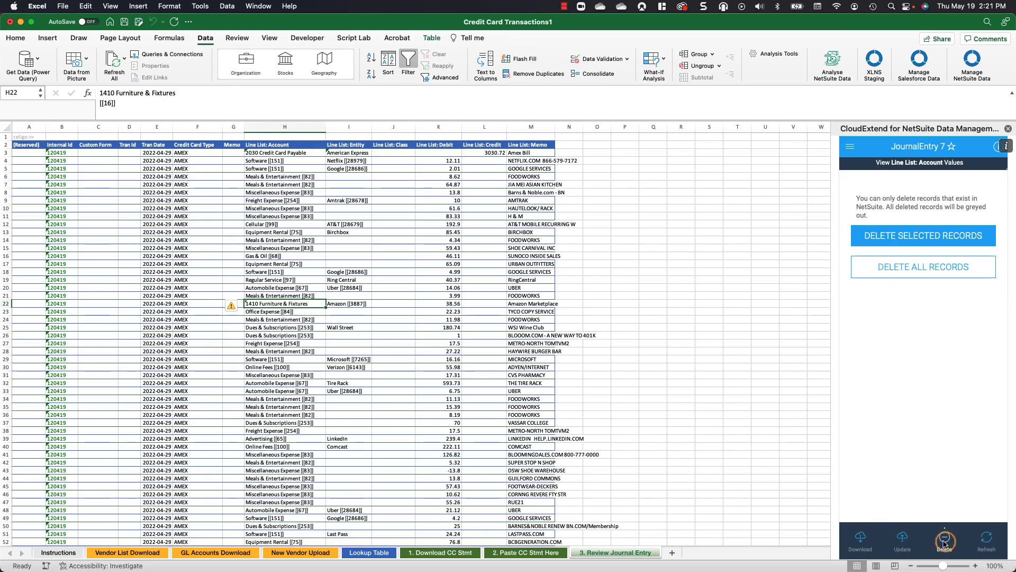
click(308, 269)
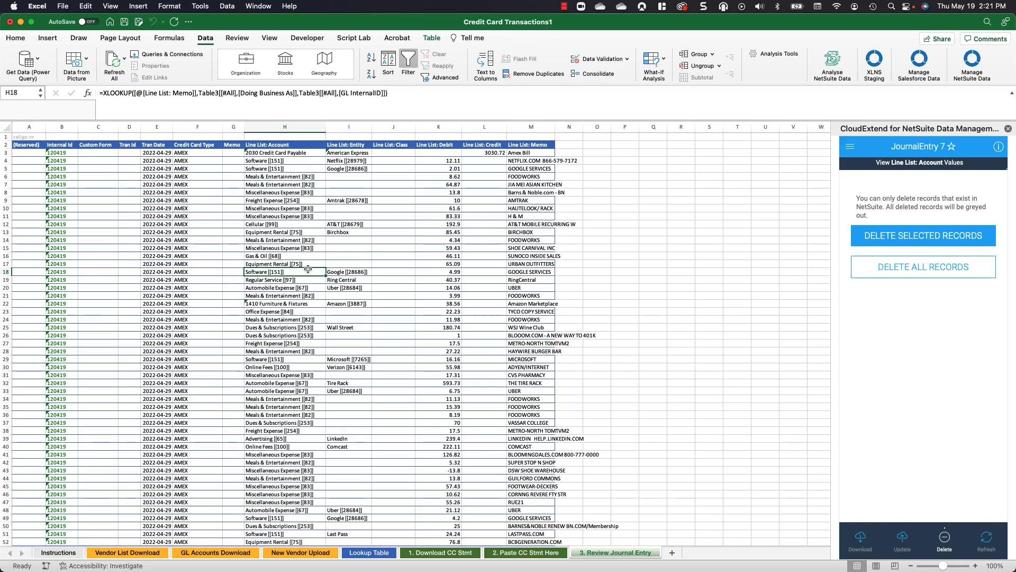
click(897, 236)
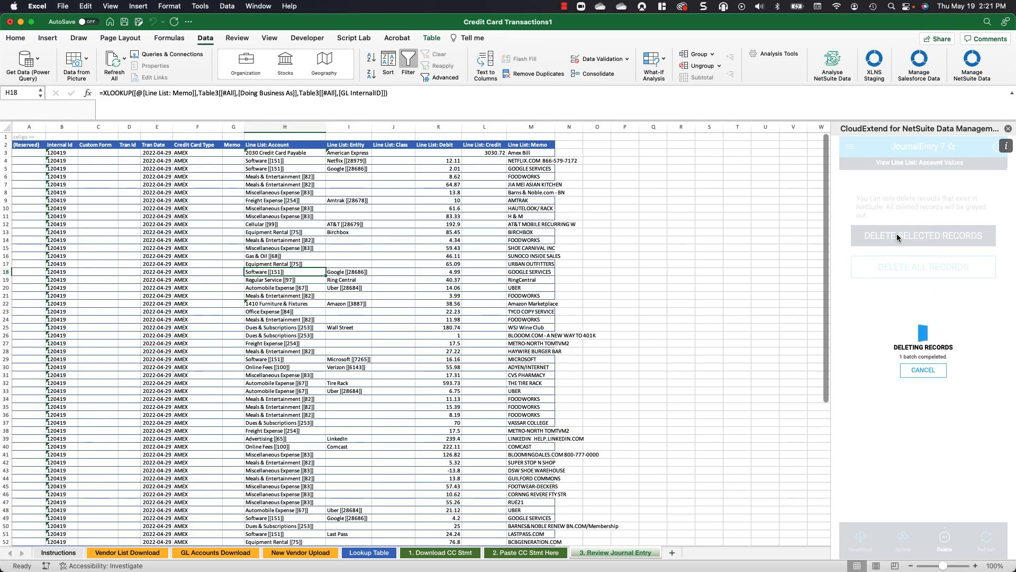
- Switch to NetSuite and refresh the journal page to check the deletion
key(super+Tab)
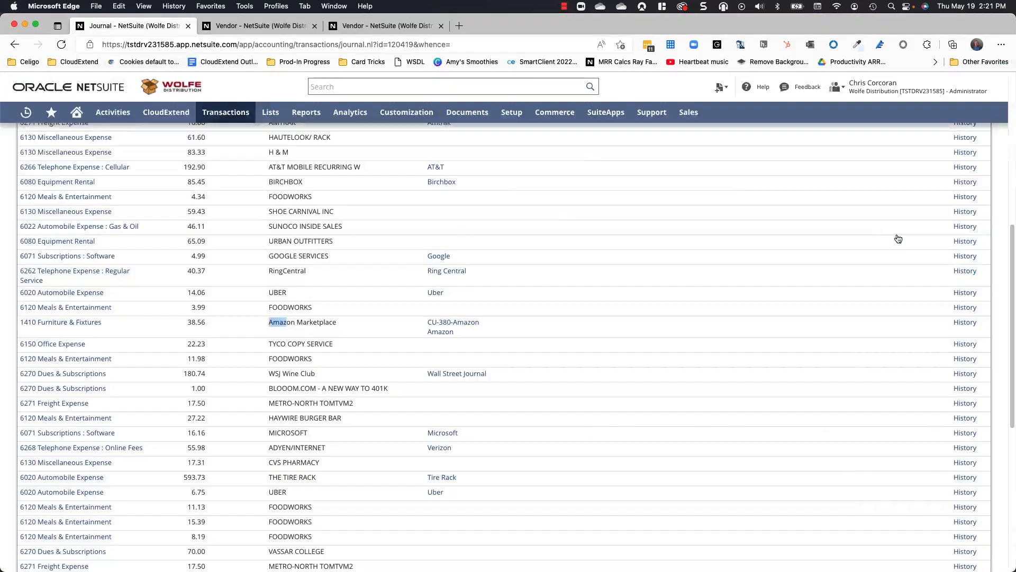
click(61, 45)
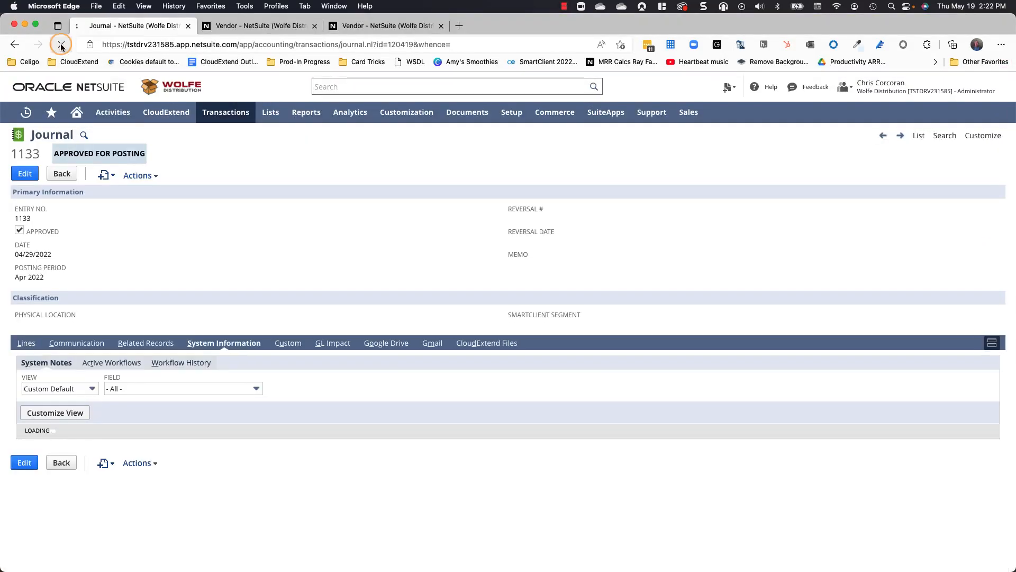